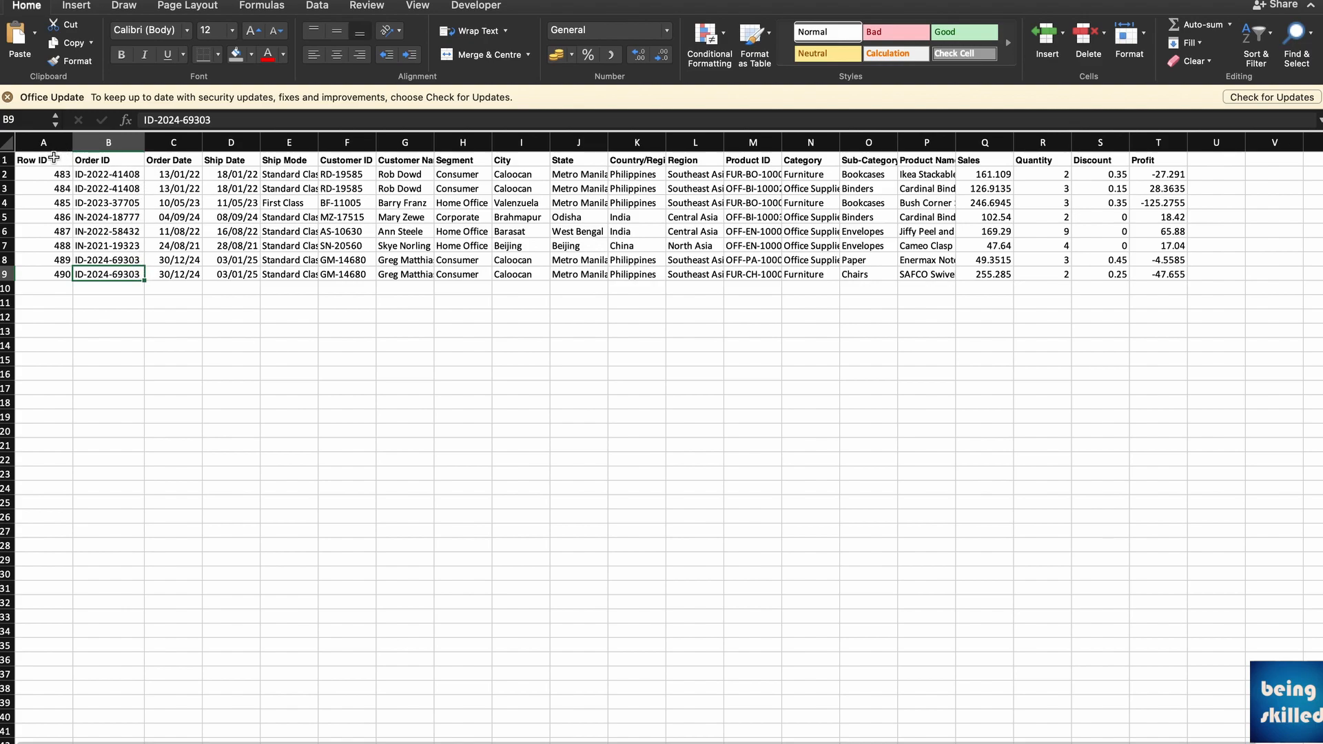
Remove duplicate rows from the whole order table, comparing only the Order ID column
left_click(61, 153)
key("ctrl+a")
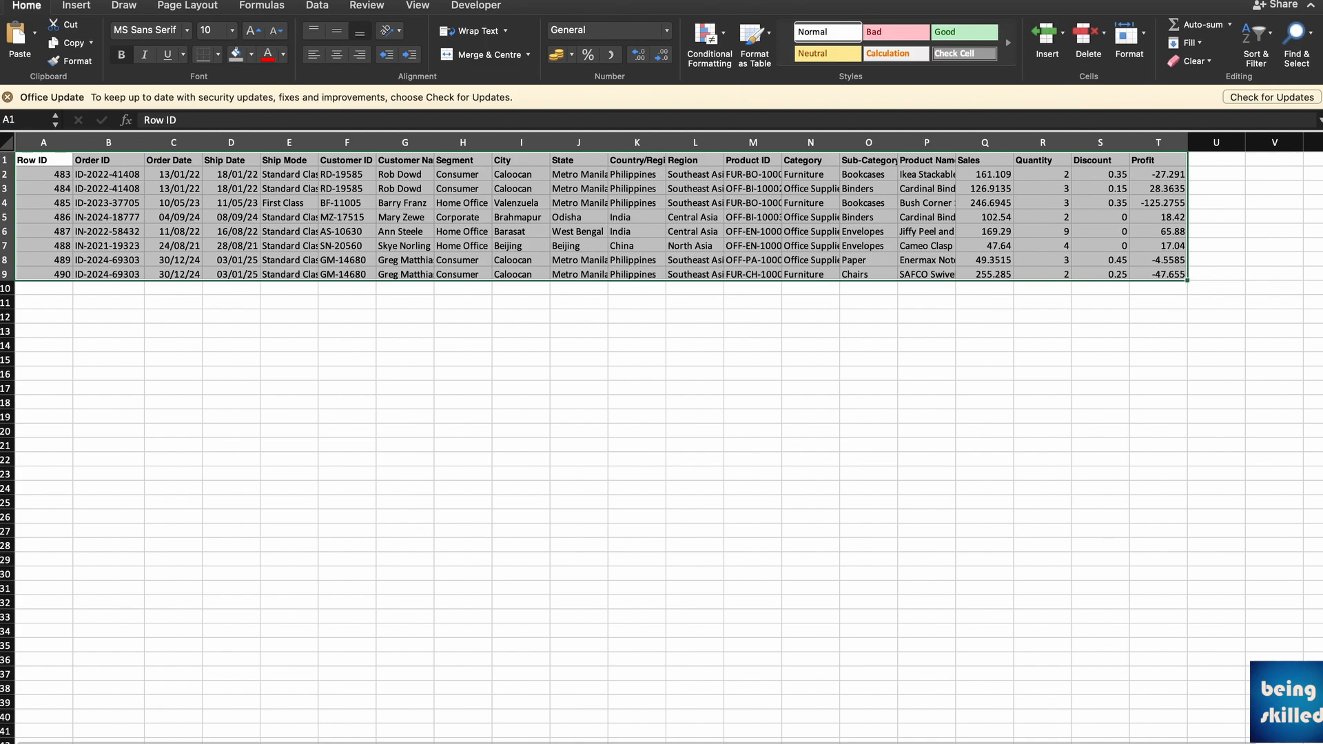
left_click(324, 8)
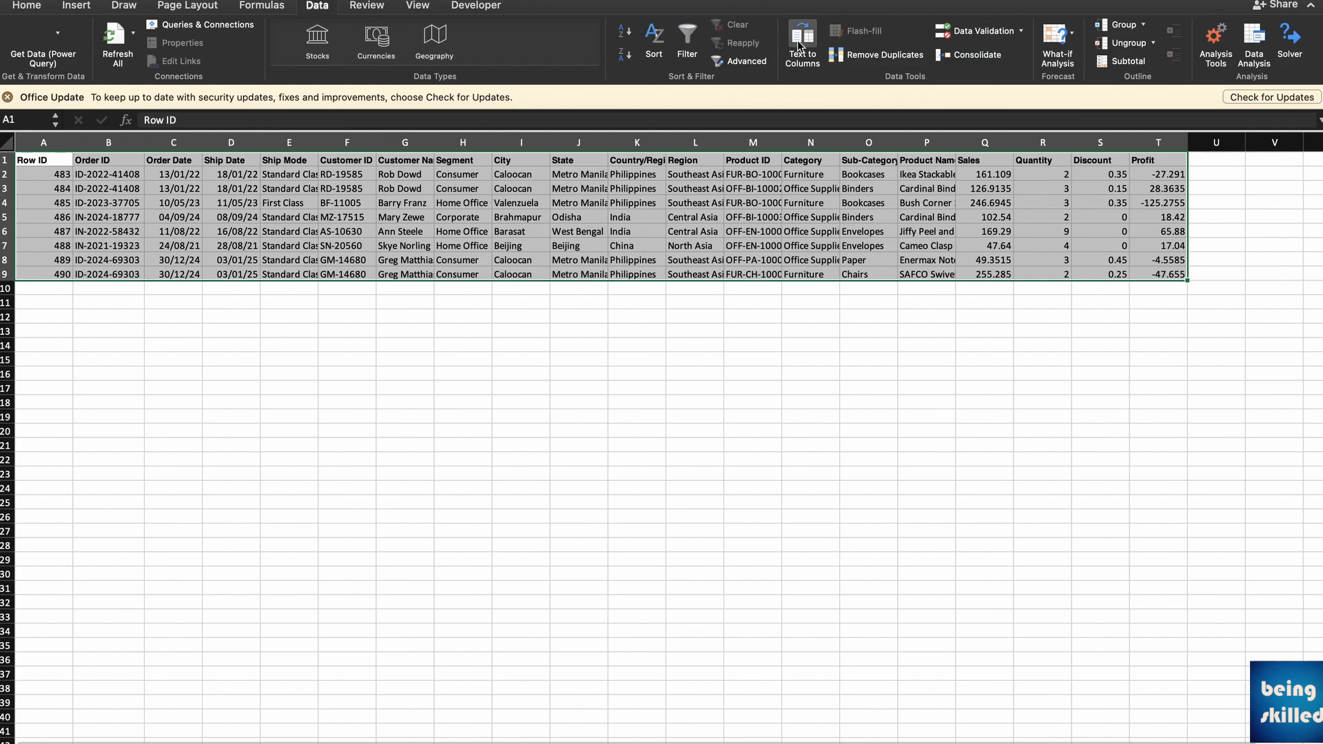
left_click(867, 56)
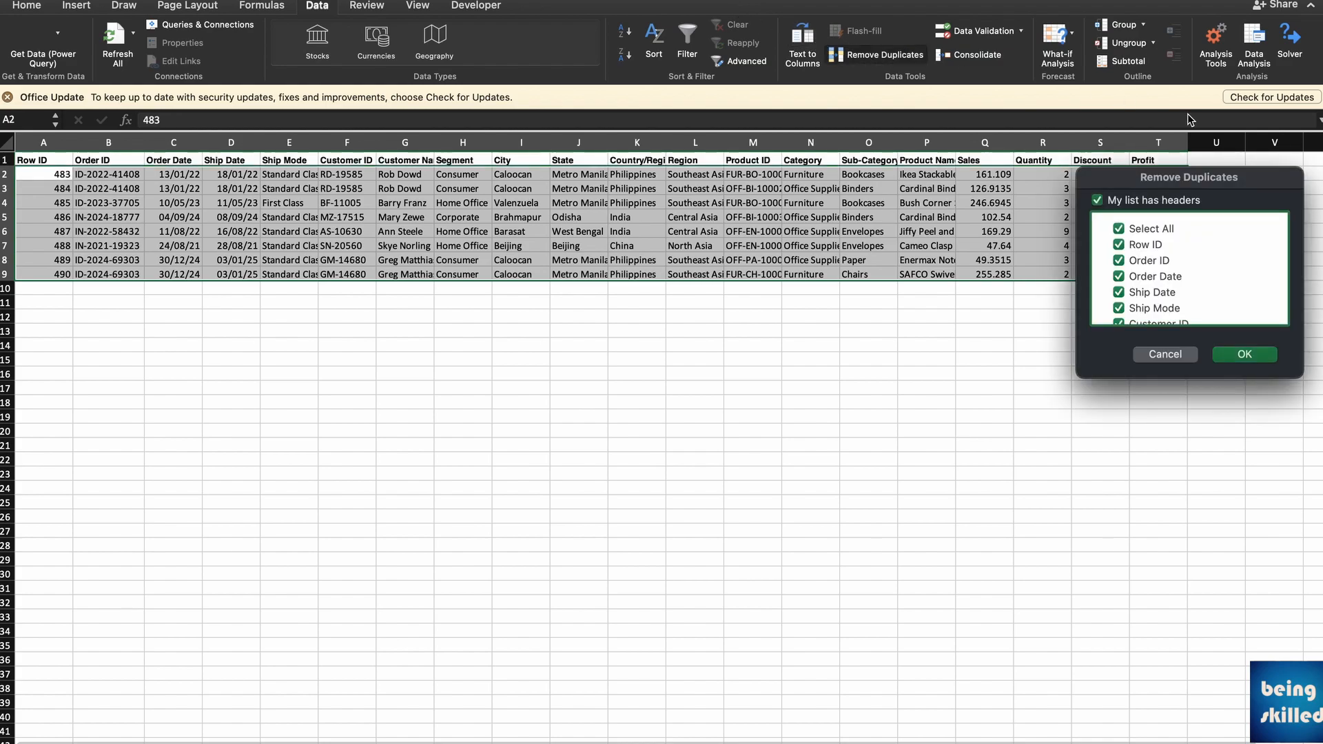
left_click_drag(1127, 181, 991, 188)
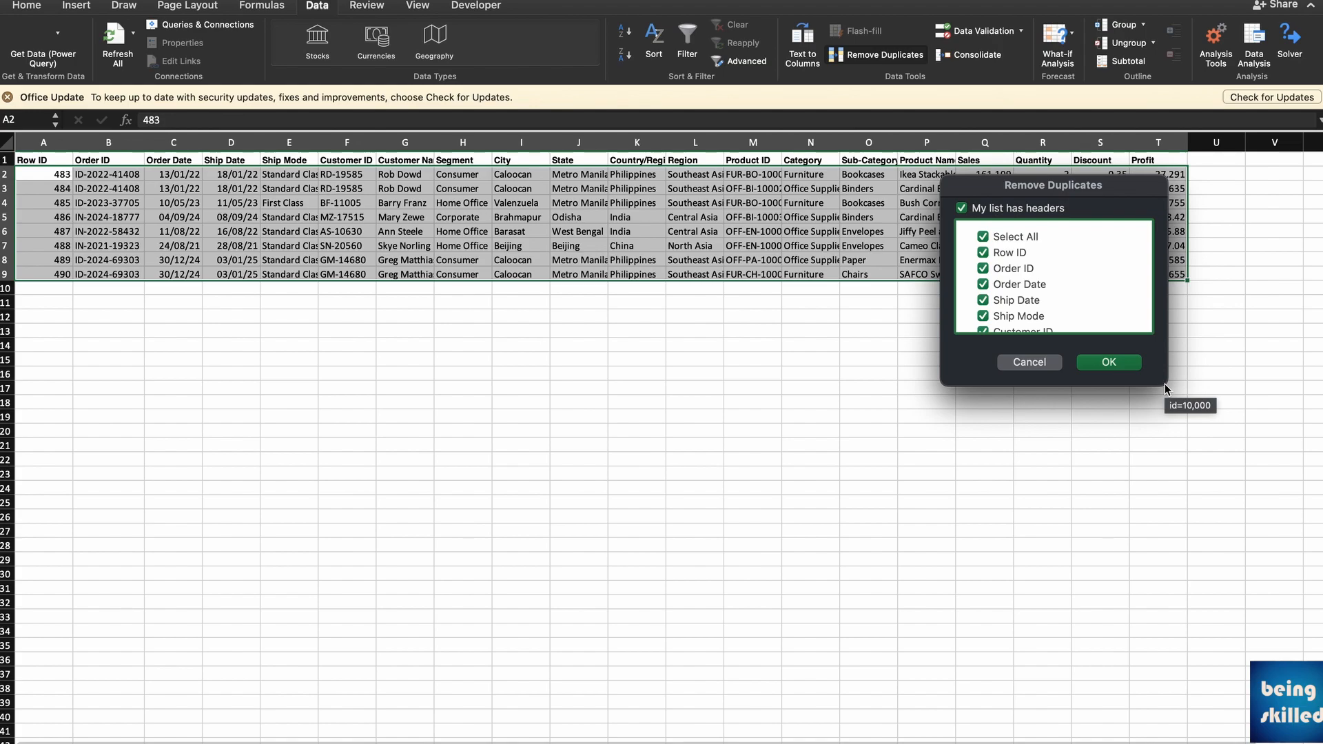
left_click(984, 243)
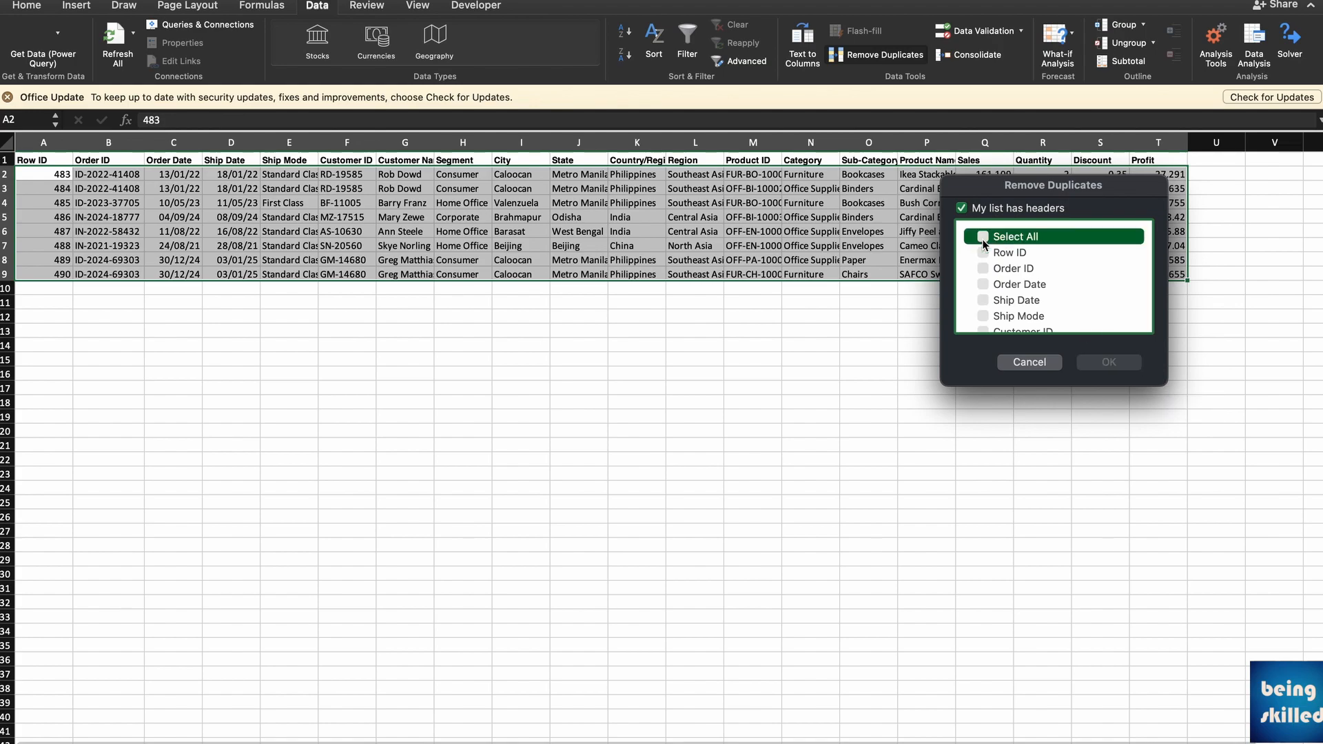
left_click(986, 269)
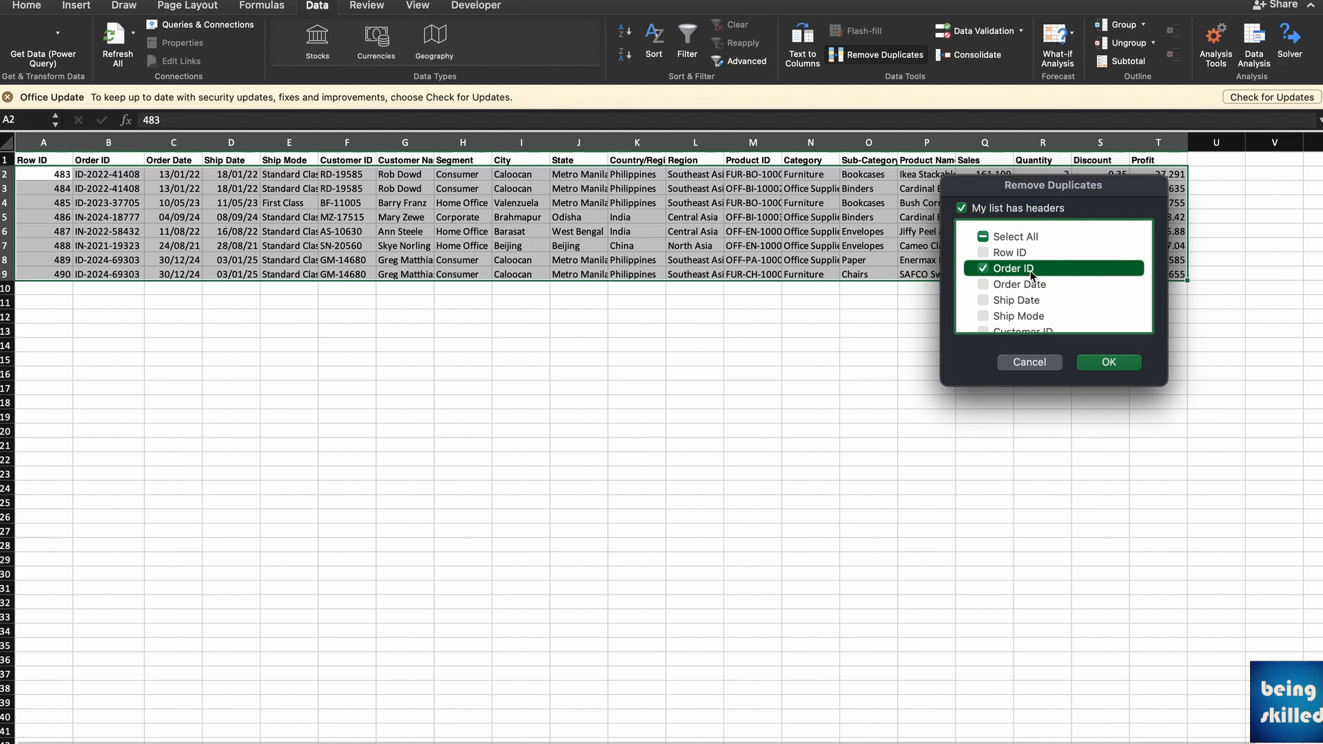
left_click(1097, 359)
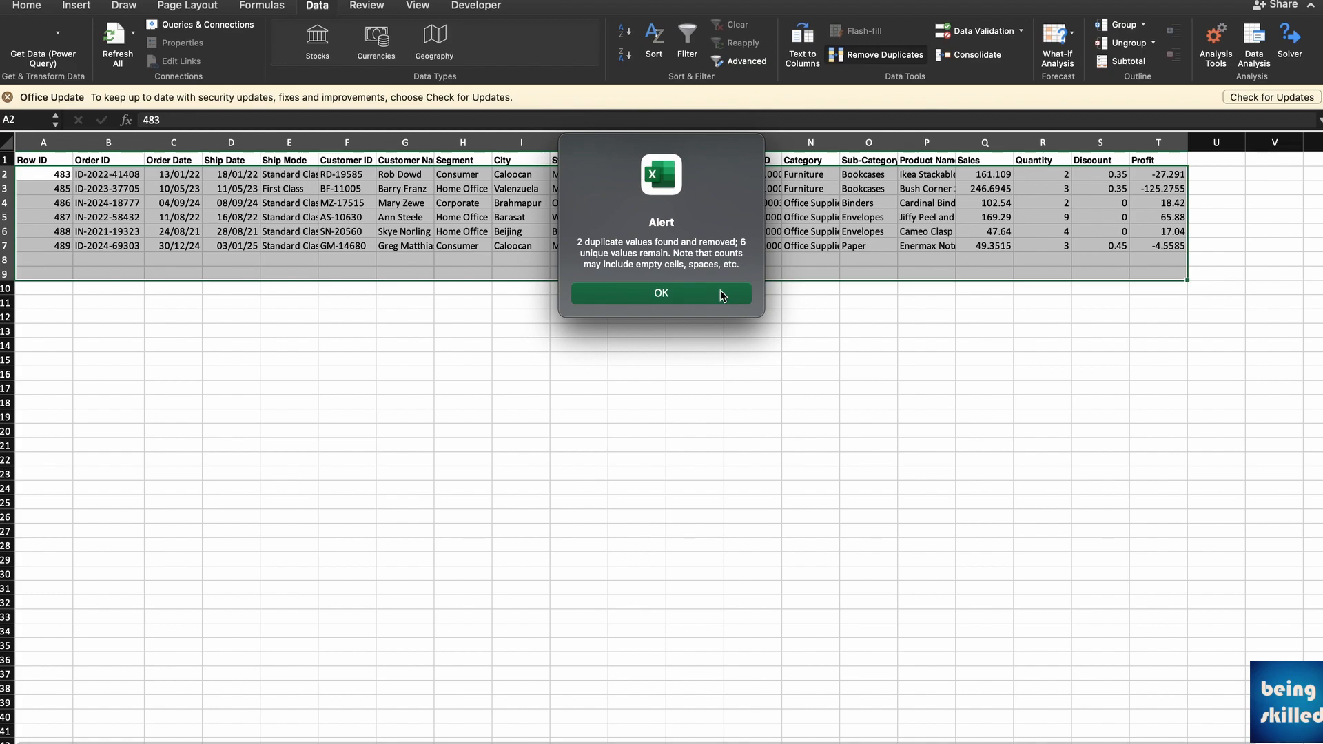
left_click(721, 295)
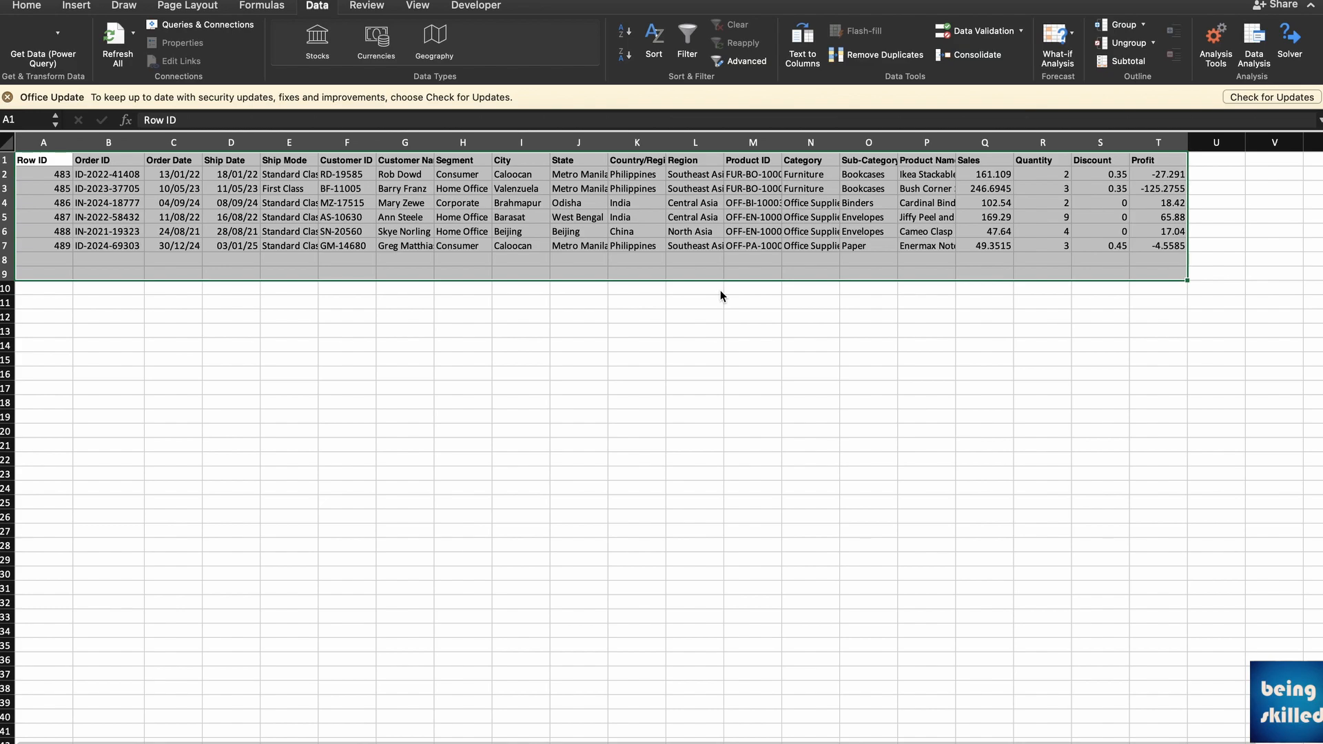
Undo the duplicate removal based on Order ID
key("super+z")
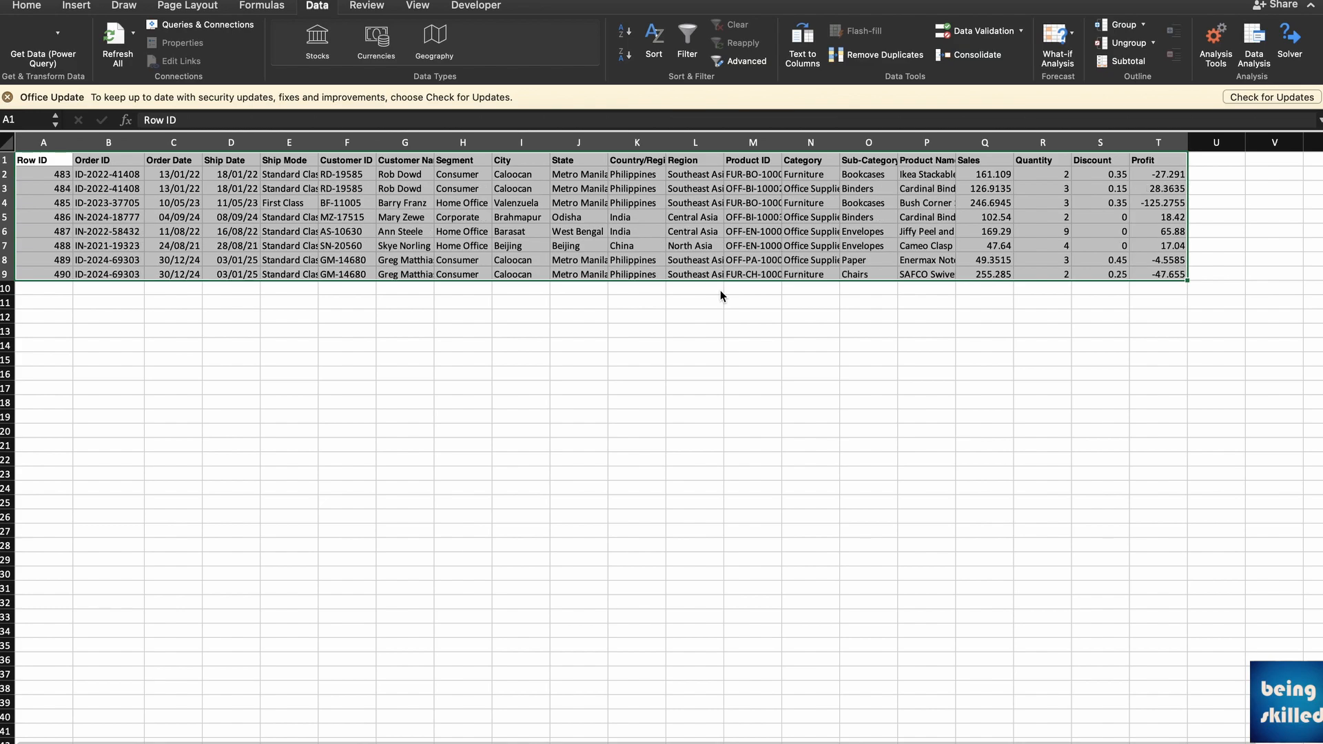
left_click(490, 355)
left_click(262, 219)
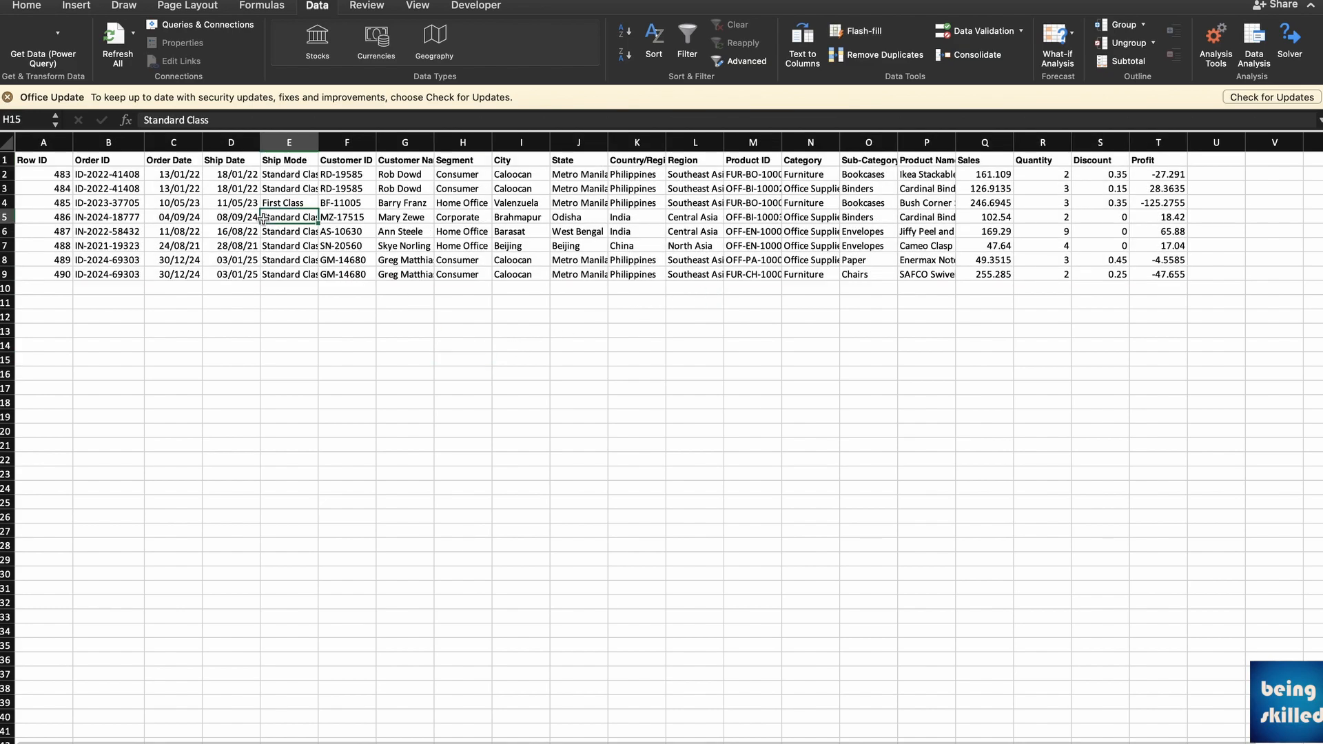
Run Remove Duplicates on the whole order table with all columns selected for comparison
key("super+a")
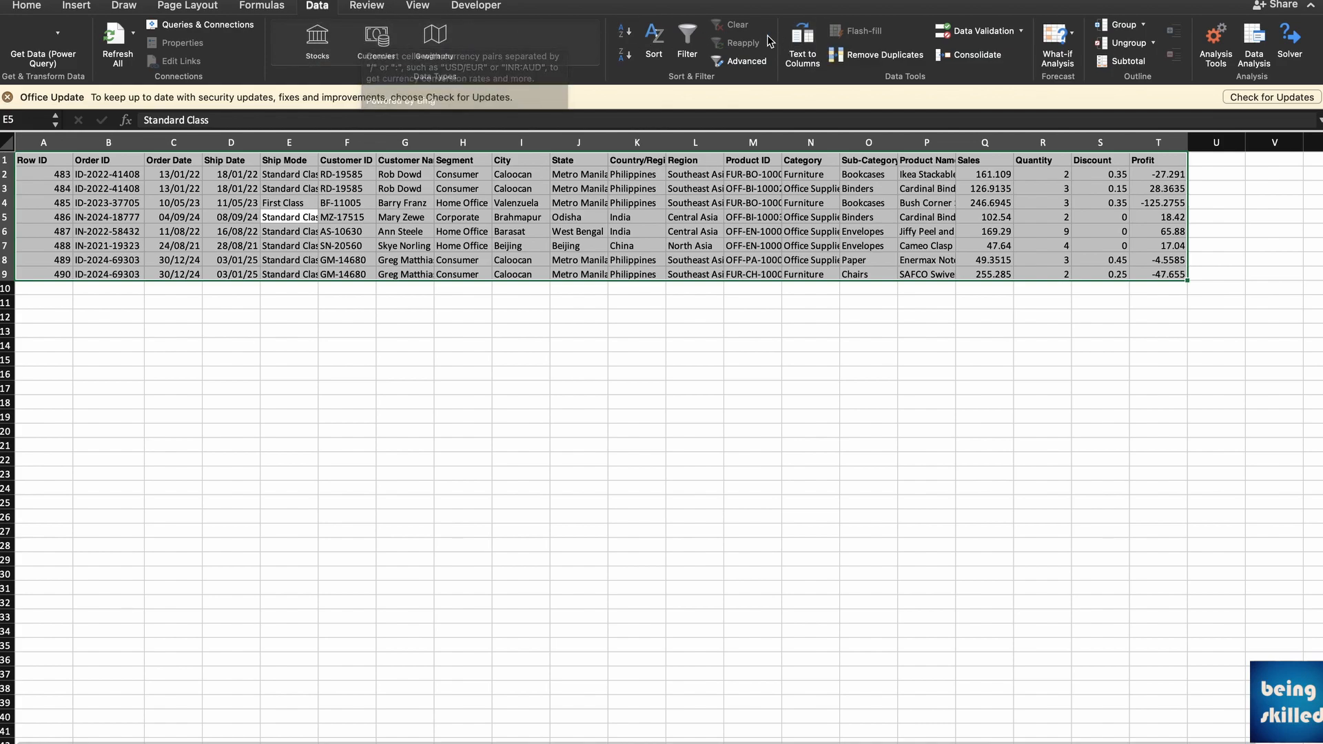
left_click(876, 60)
scroll(687, 215, "down", 8)
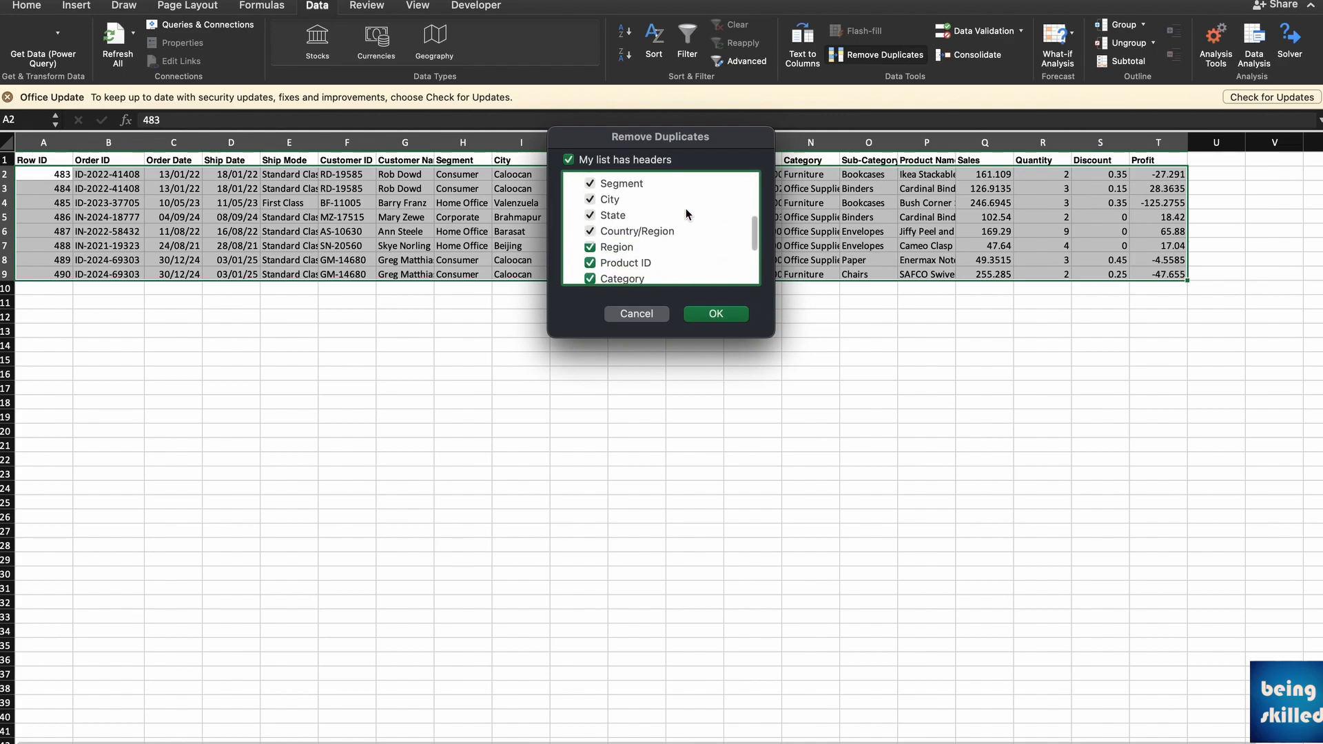
scroll(675, 211, "up", 8)
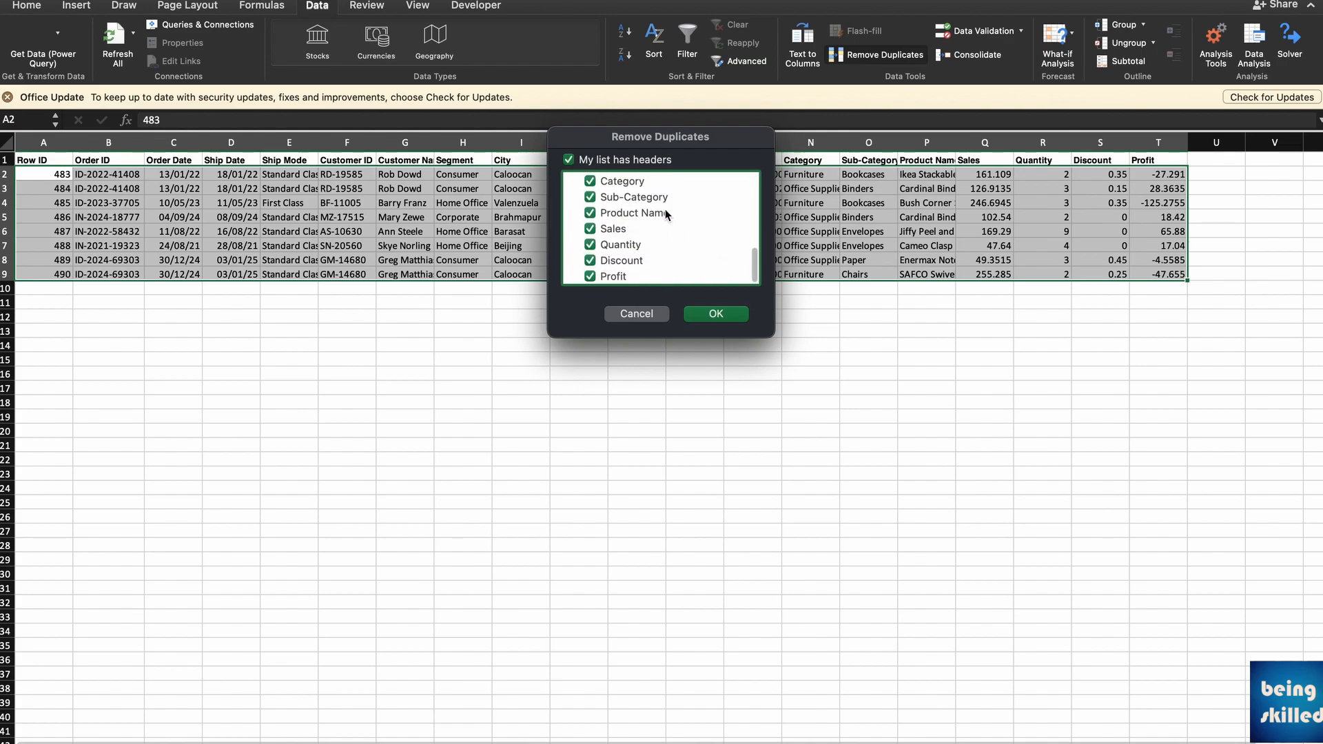
left_click(716, 316)
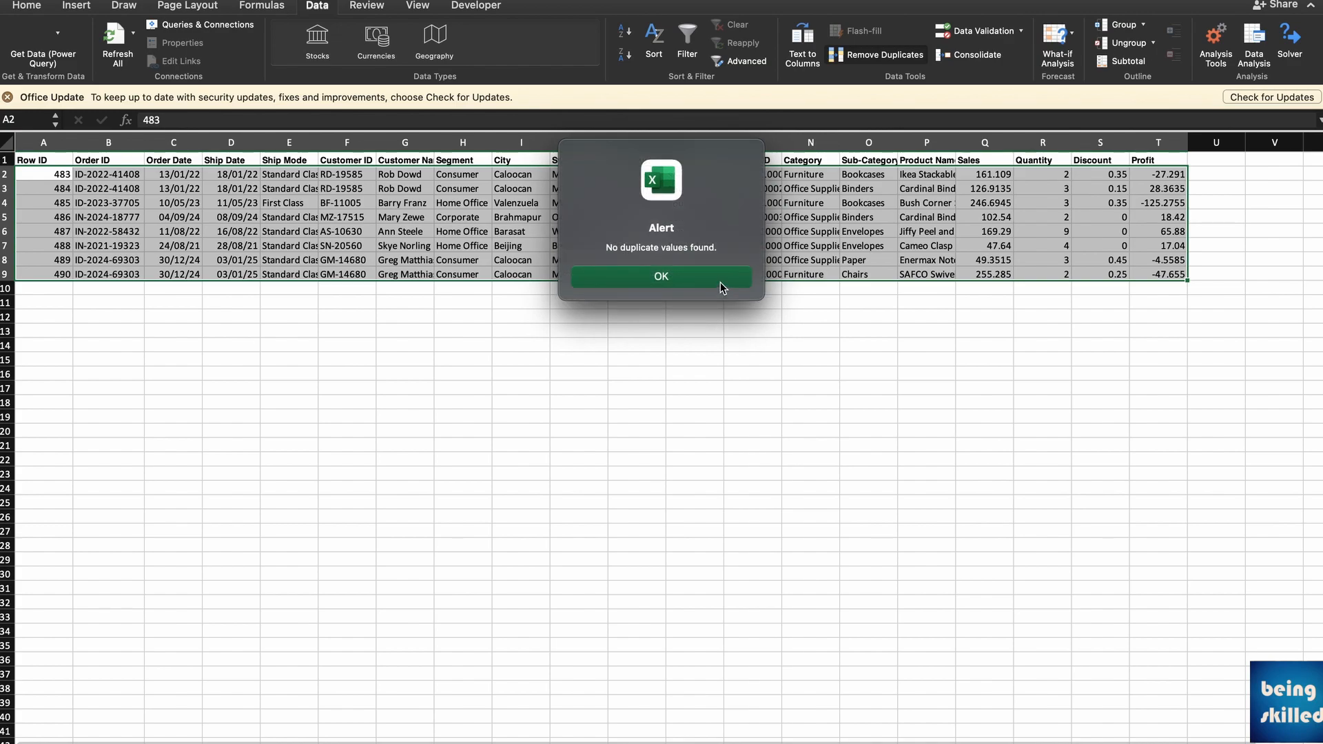
left_click(661, 276)
left_click(365, 347)
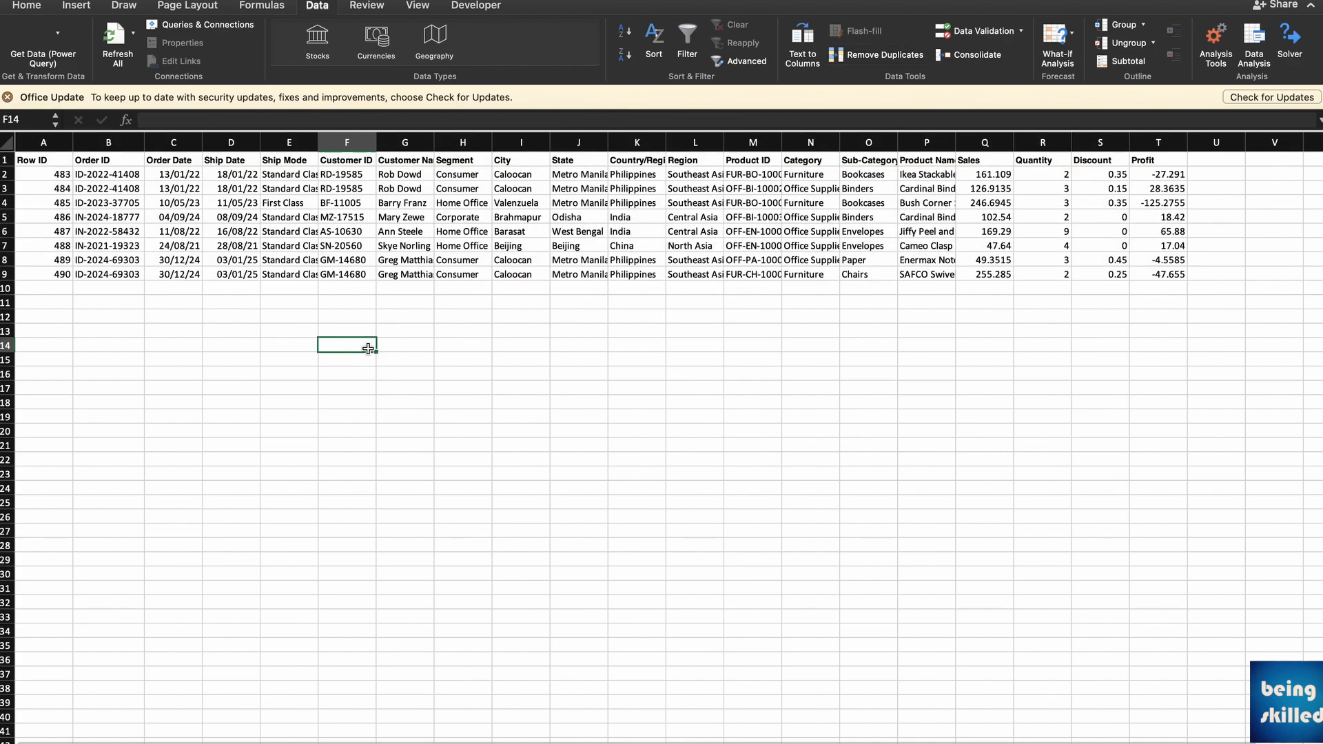
Copy the last data row, row 9, and paste it into row 10
left_click(6, 274)
key("super+c")
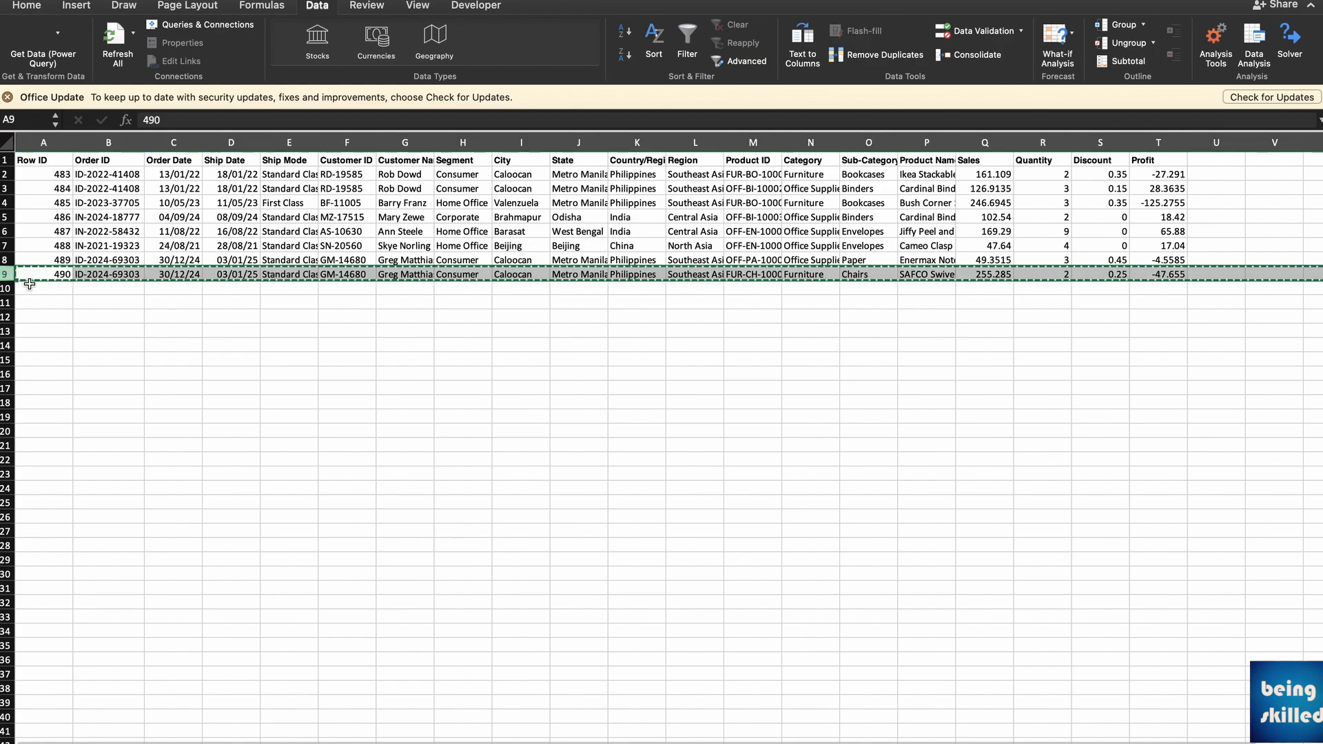
left_click(32, 285)
key("super+v")
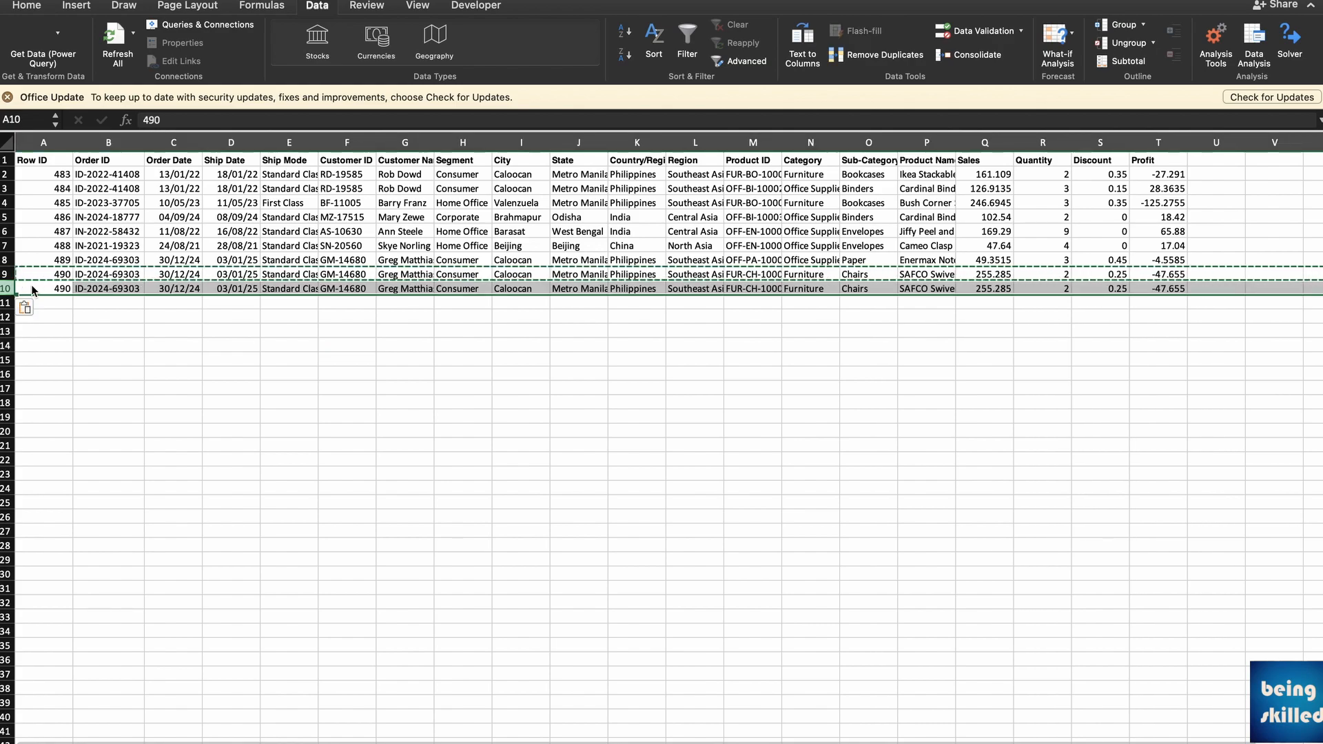
Remove duplicate rows from the table including the pasted row 10, comparing all columns
left_click_drag(36, 156, 1177, 290)
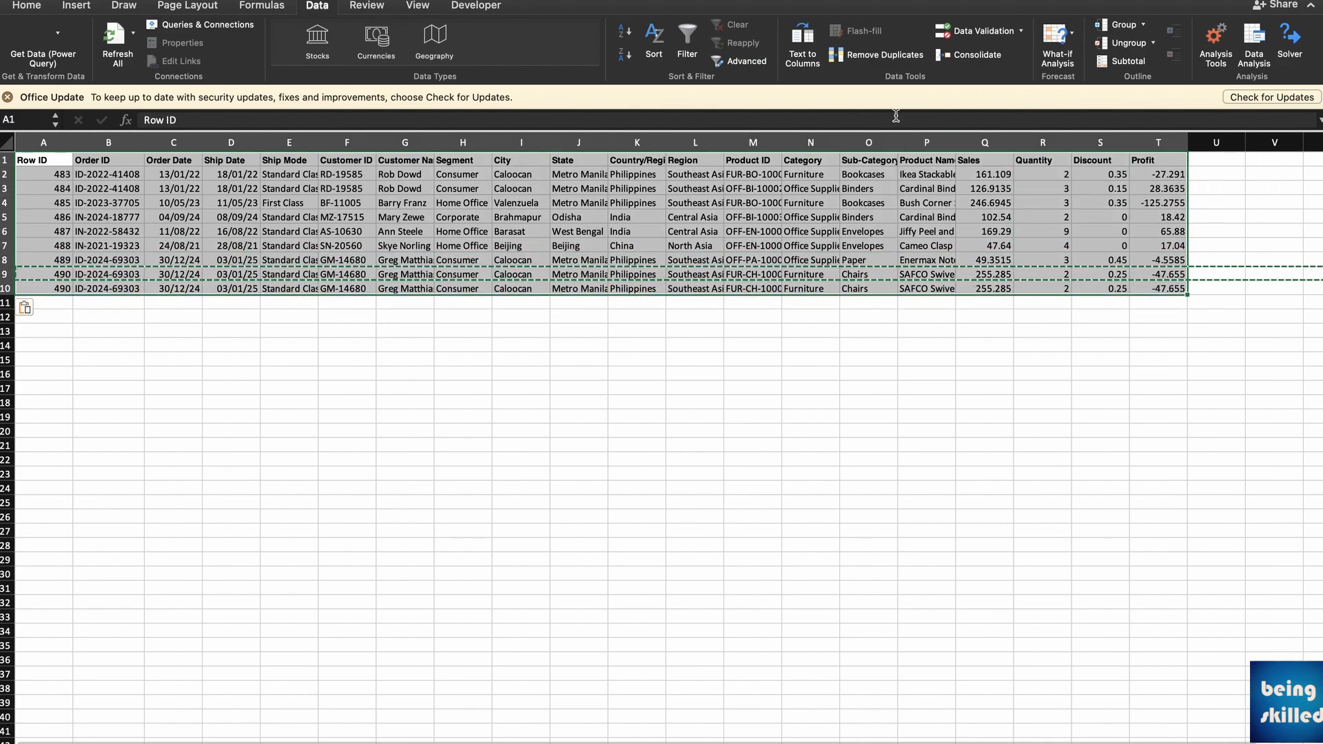
left_click(879, 61)
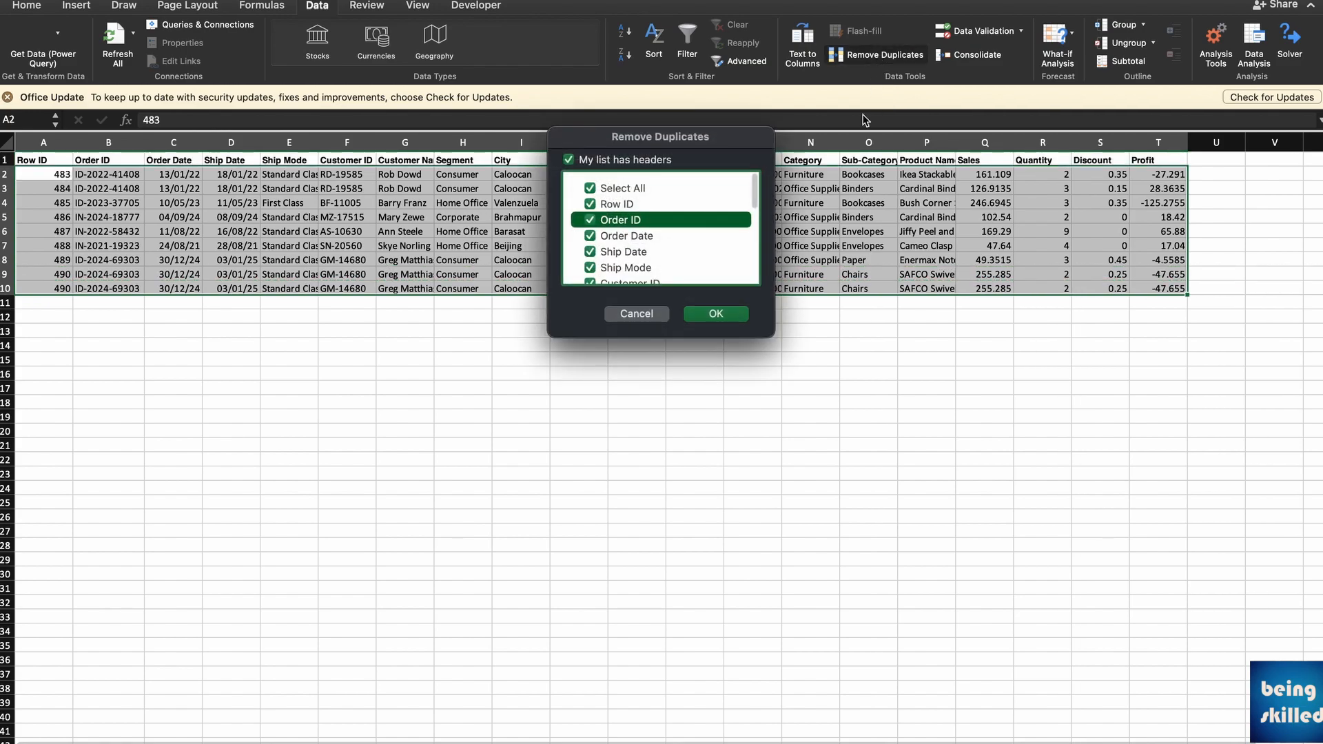
scroll(671, 178, "down", 5)
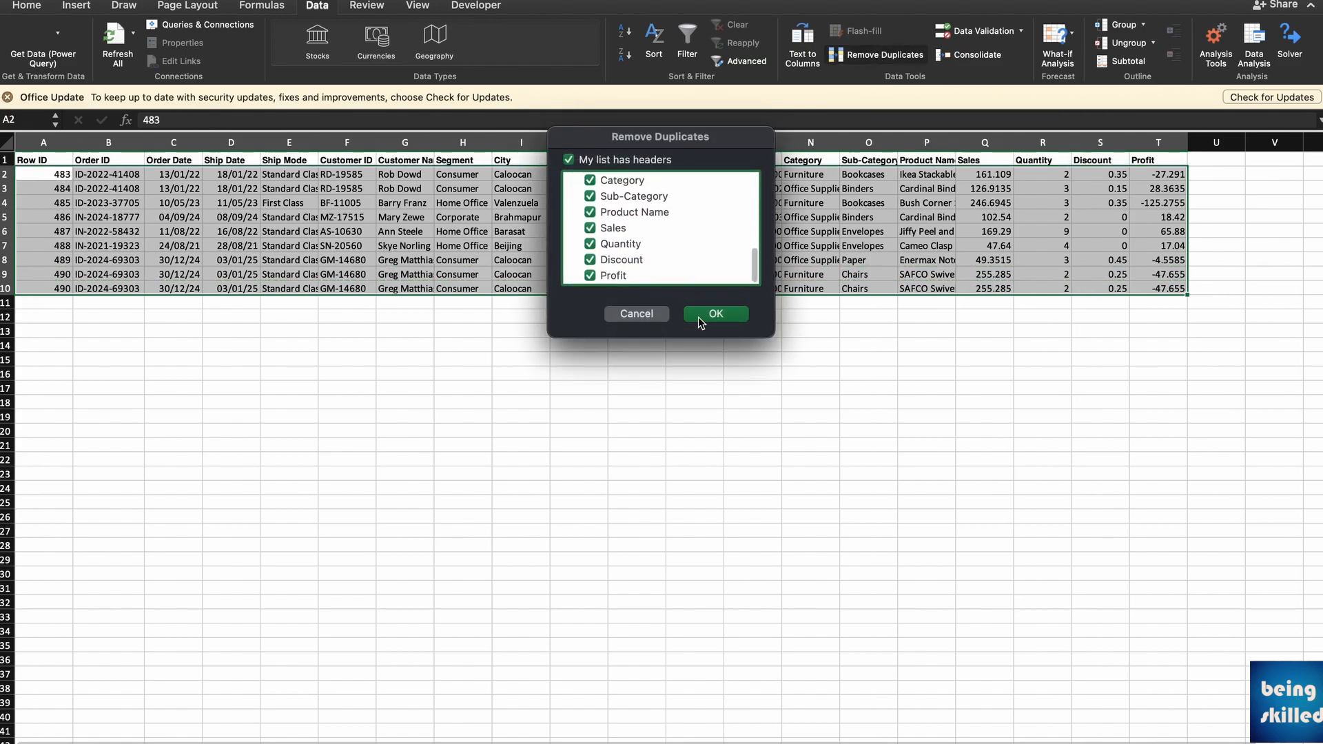
left_click(716, 315)
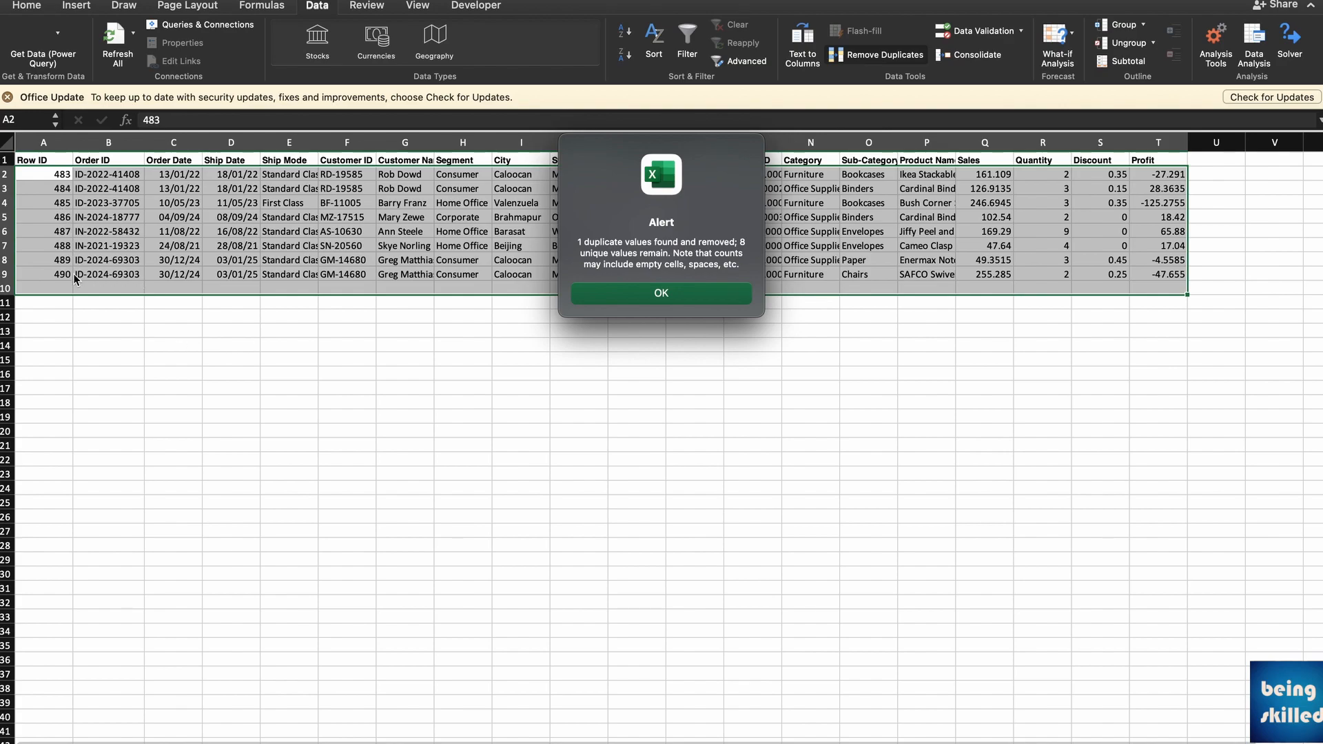
left_click(644, 293)
left_click(69, 190)
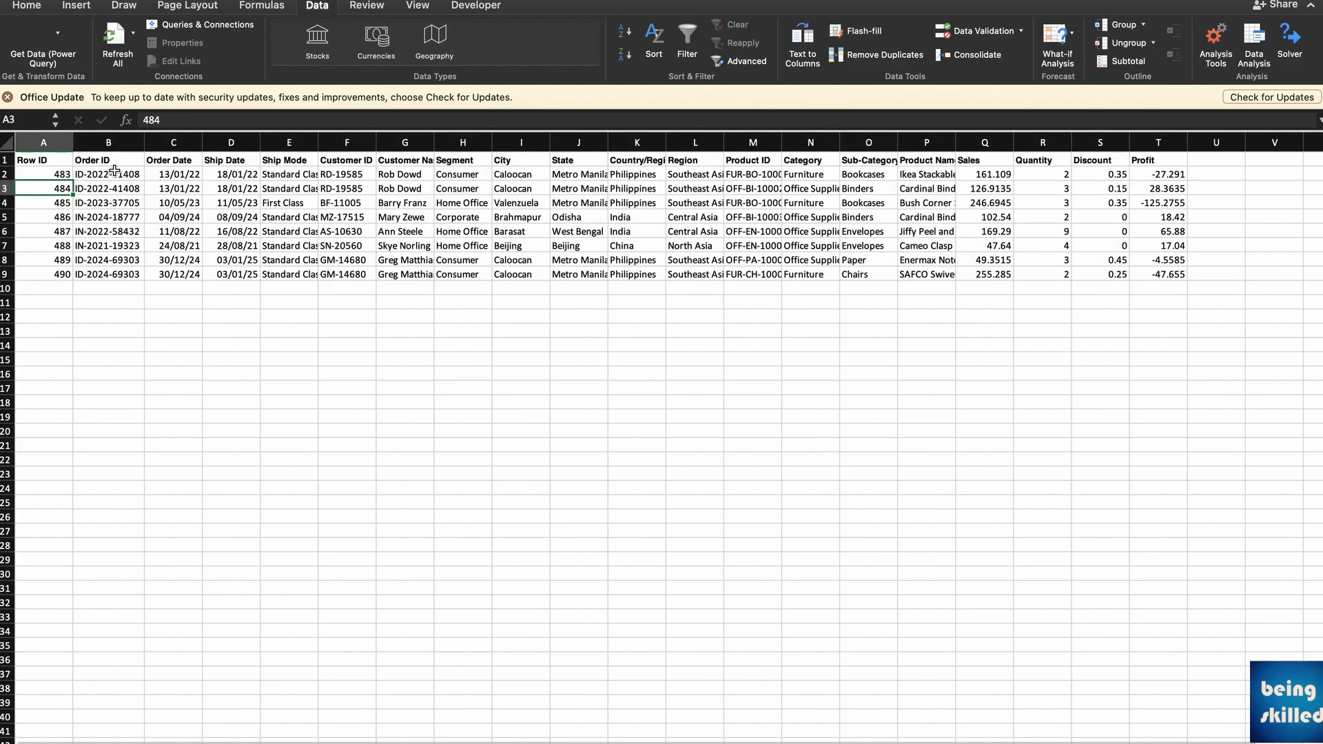
left_click_drag(62, 164, 1159, 275)
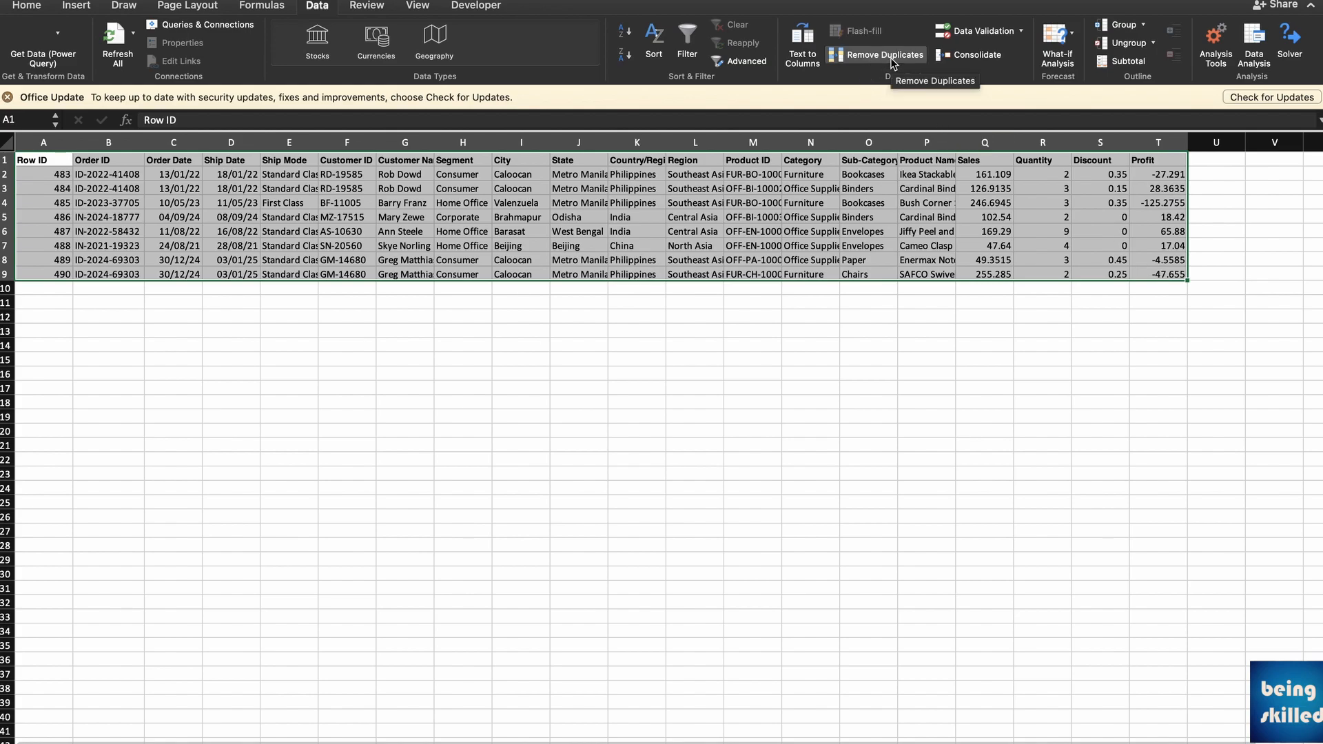
left_click(107, 343)
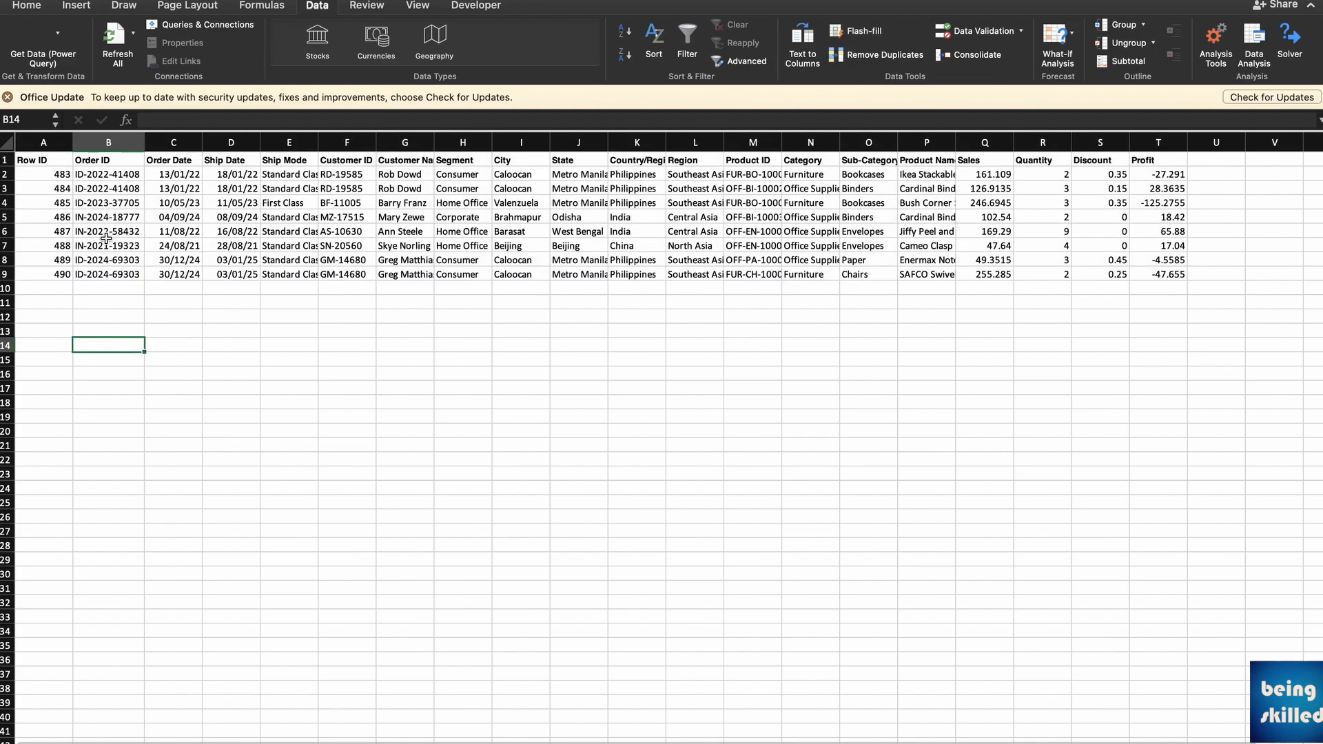
Widen the Ship Mode column so its full contents fit
left_click(109, 144)
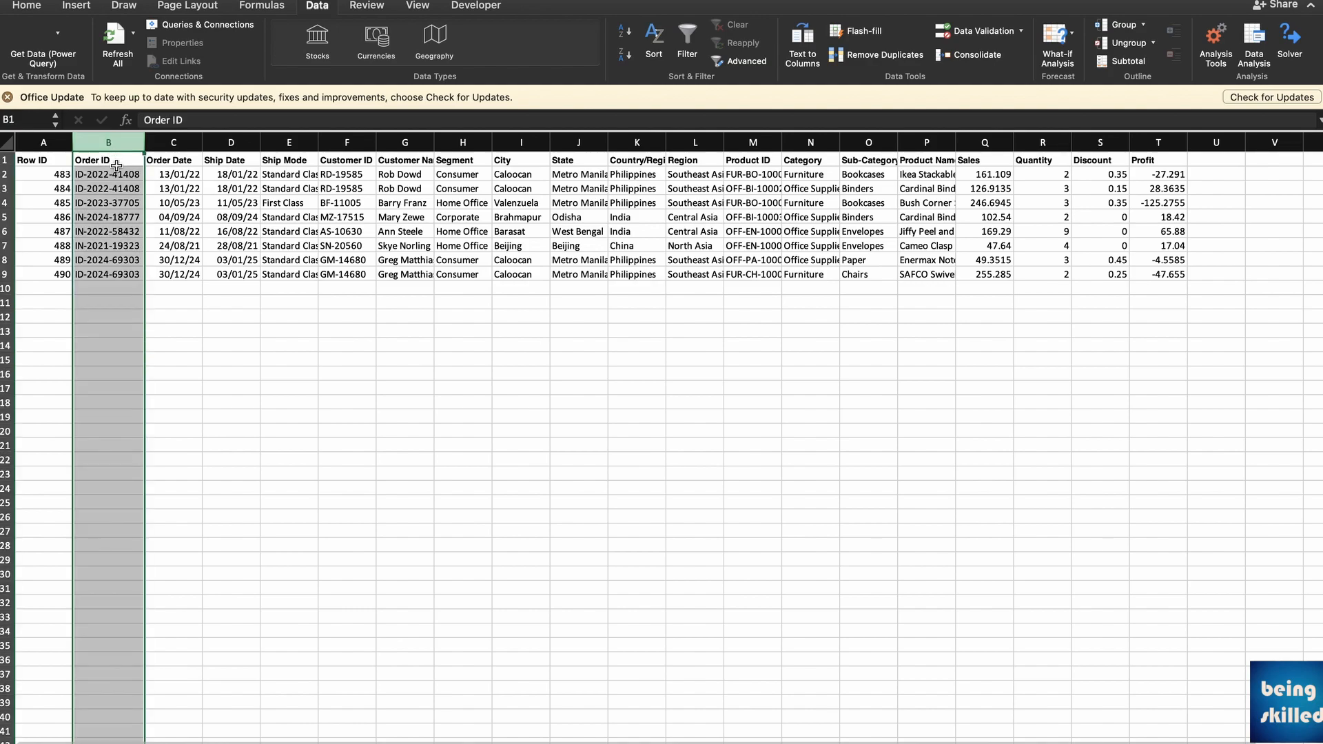
left_click(280, 143)
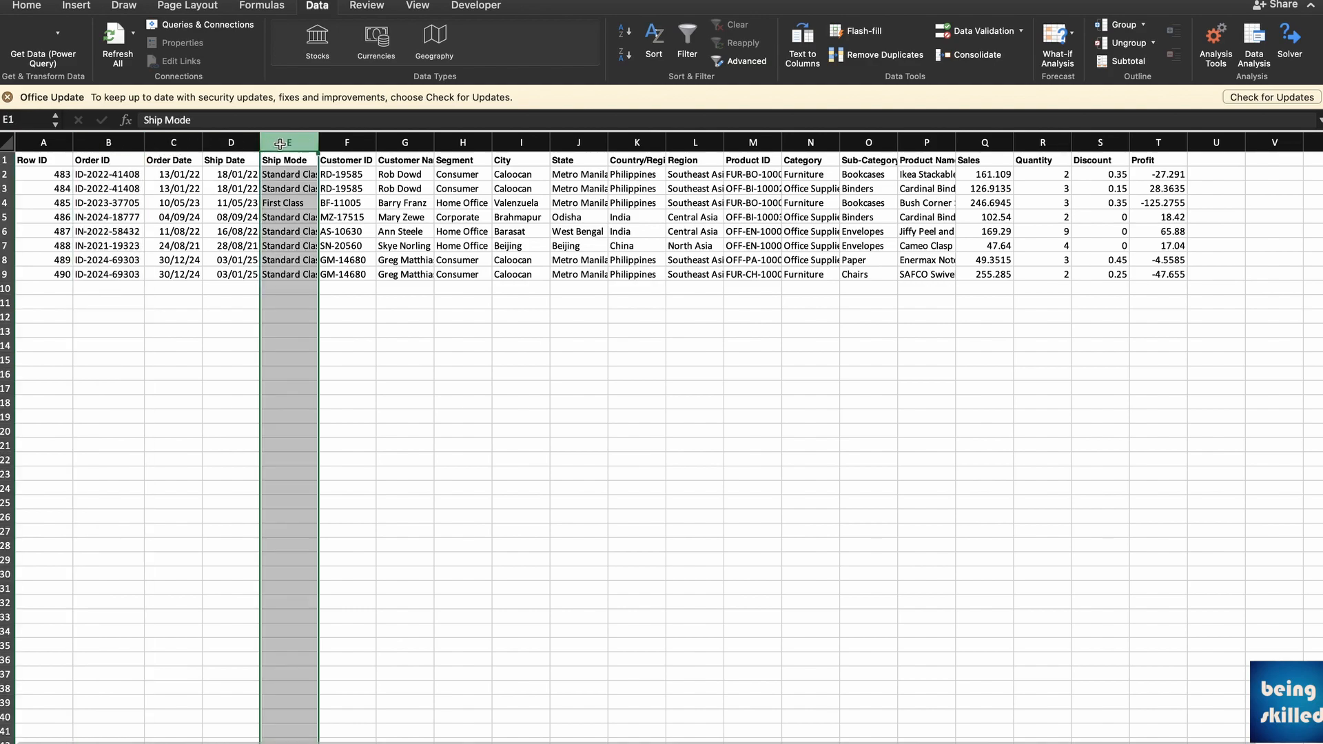
left_click(293, 176)
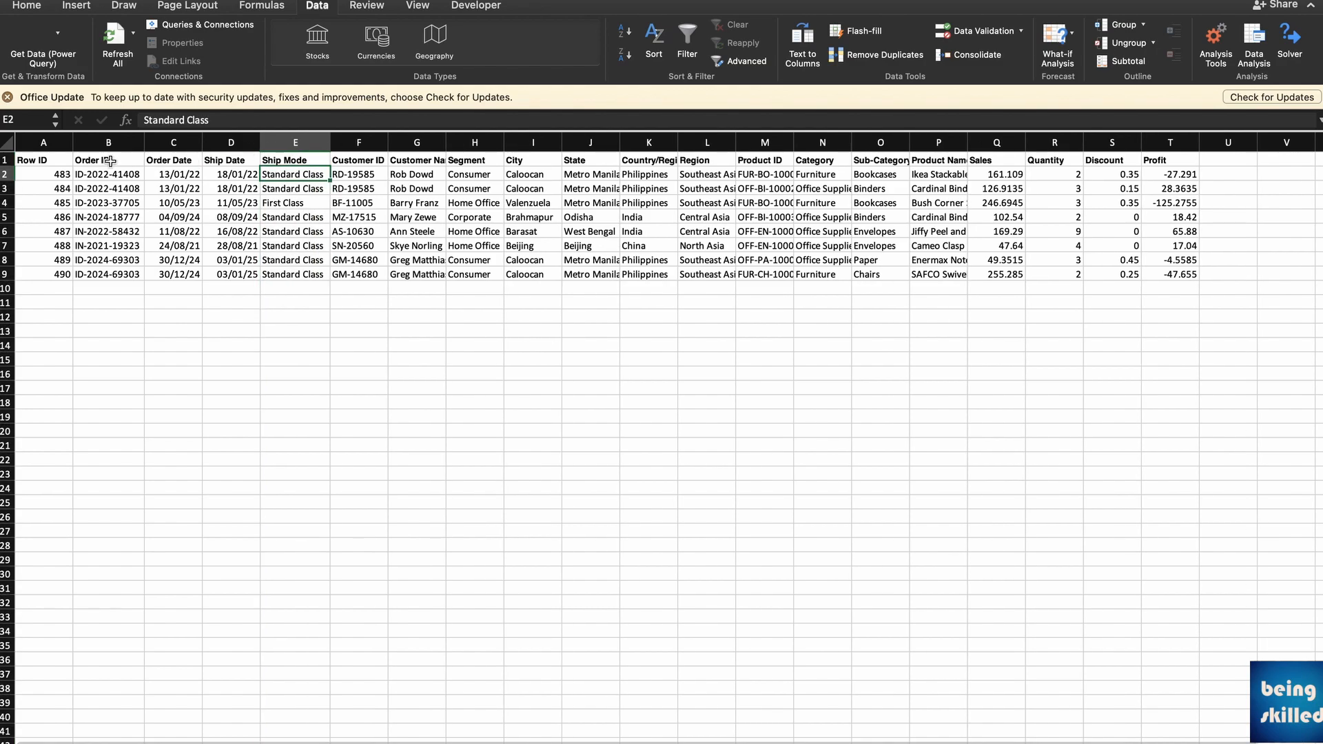
Remove duplicate rows from the whole order table, comparing only the Ship Mode column
left_click(46, 162)
left_click(107, 175)
left_click(46, 162)
left_click_drag(46, 163, 1166, 269)
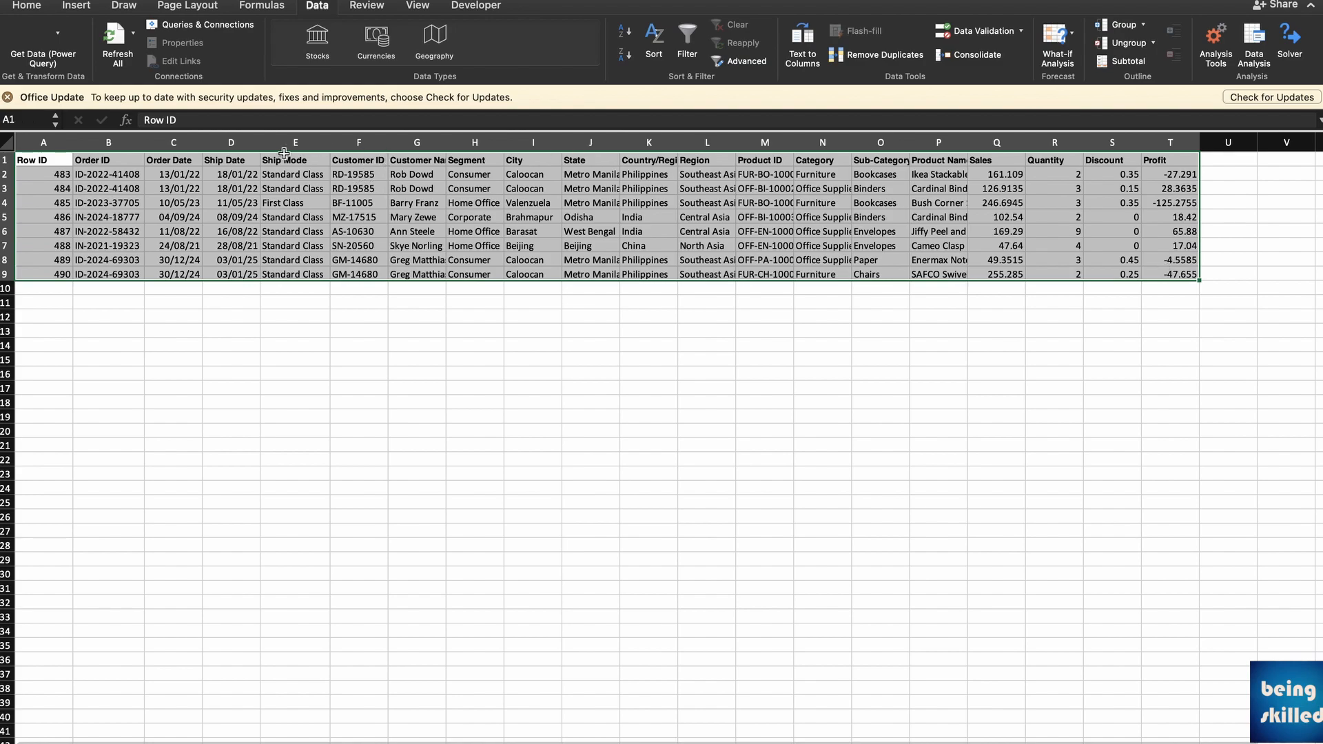
left_click(889, 55)
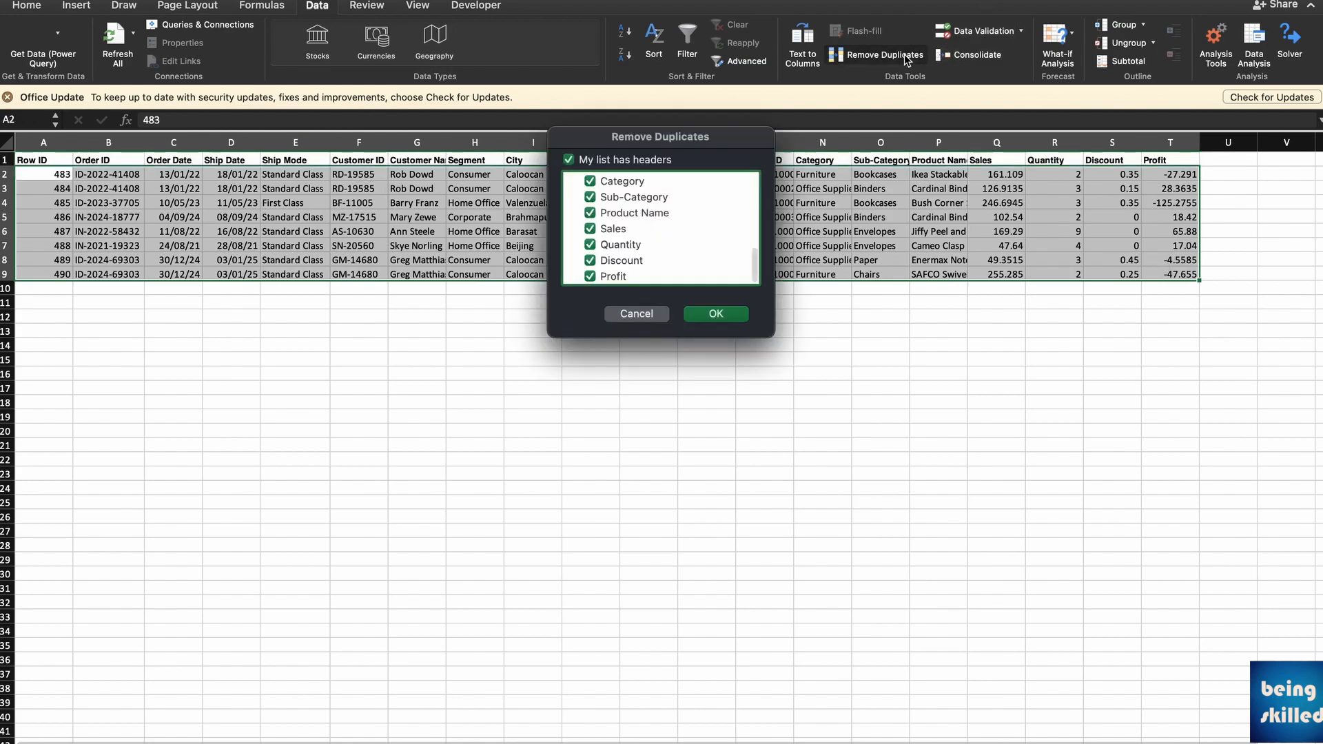
scroll(661, 228, "up", 10)
left_click(590, 189)
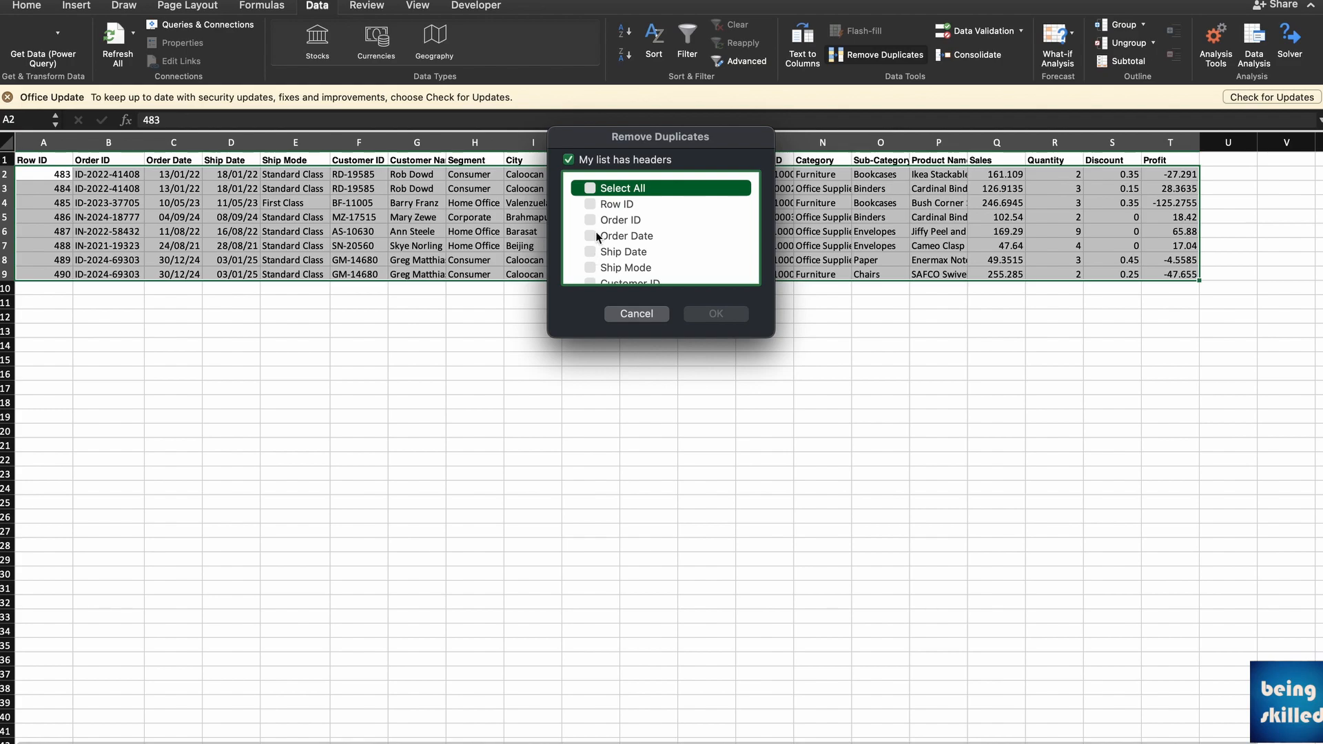
left_click(592, 268)
left_click(701, 309)
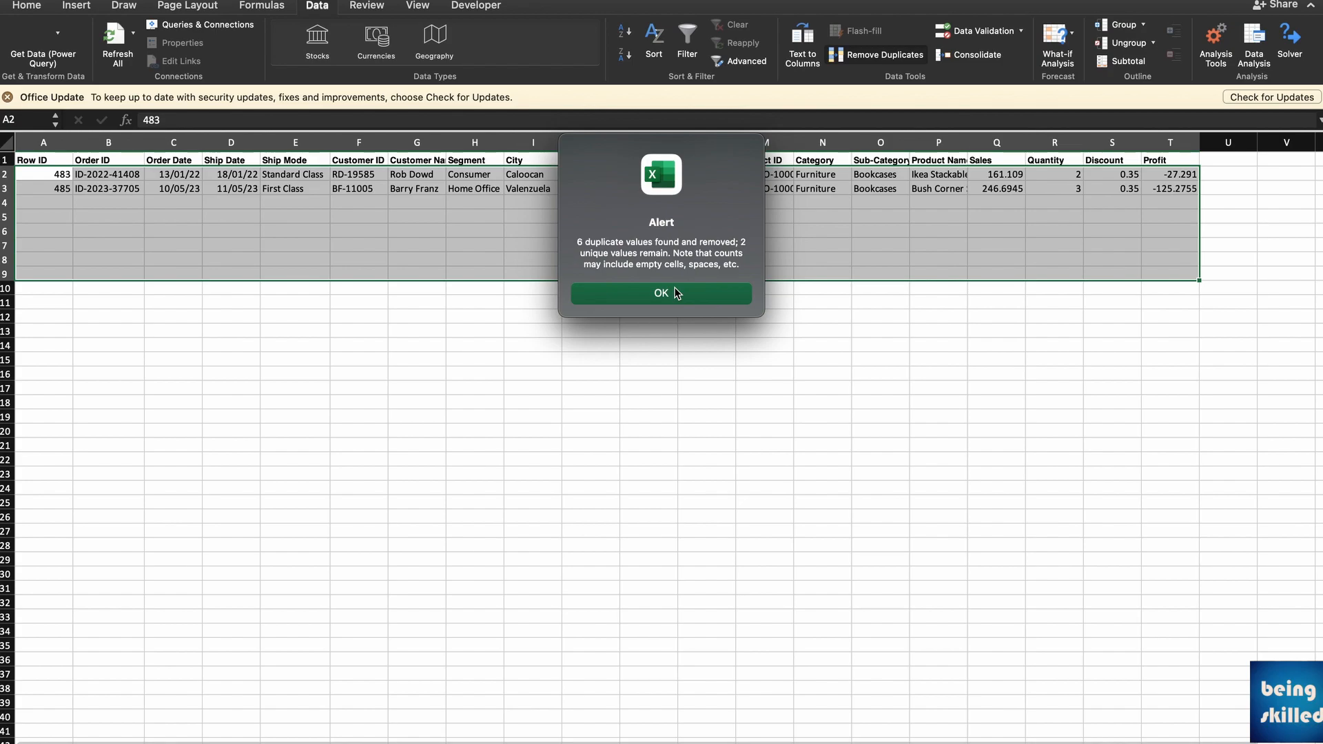
left_click(675, 293)
Undo the duplicate removal based on Ship Mode
left_click(591, 261)
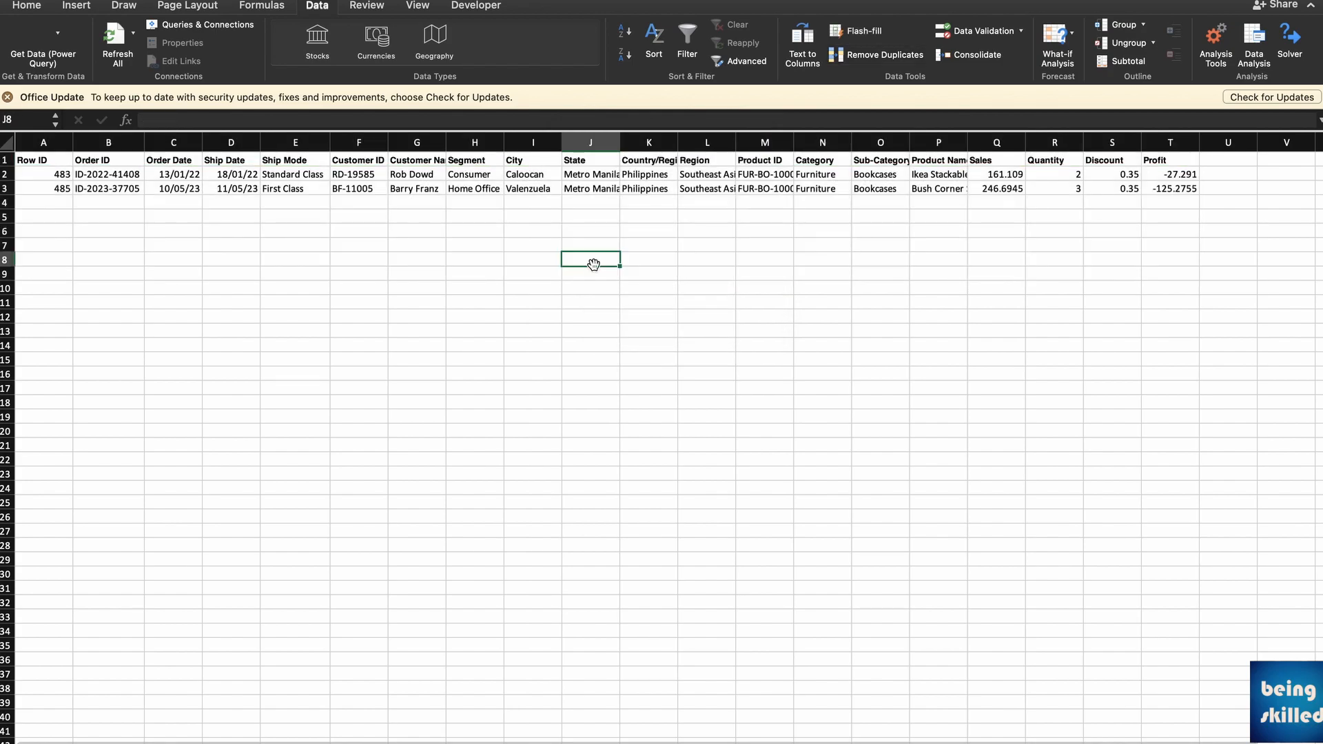
key("super+z")
left_click(304, 184)
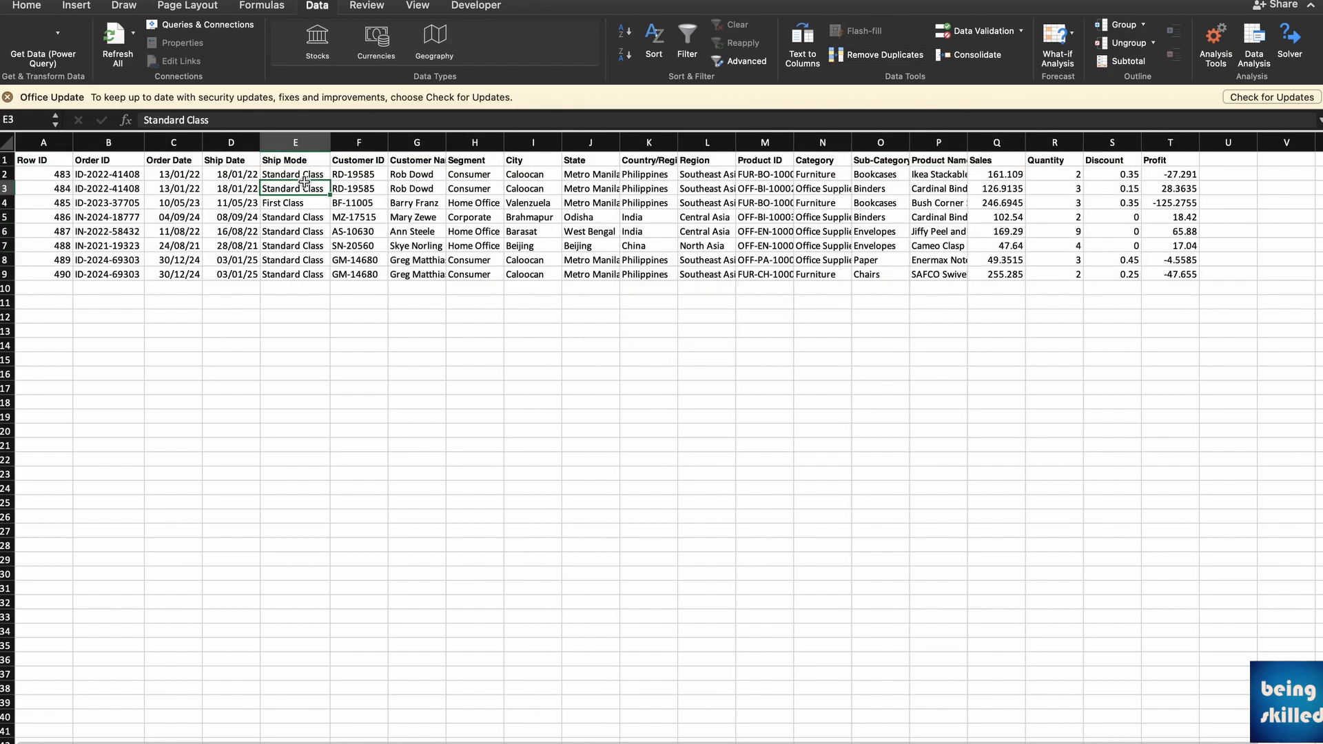
left_click(313, 233, "shift")
left_click(354, 219)
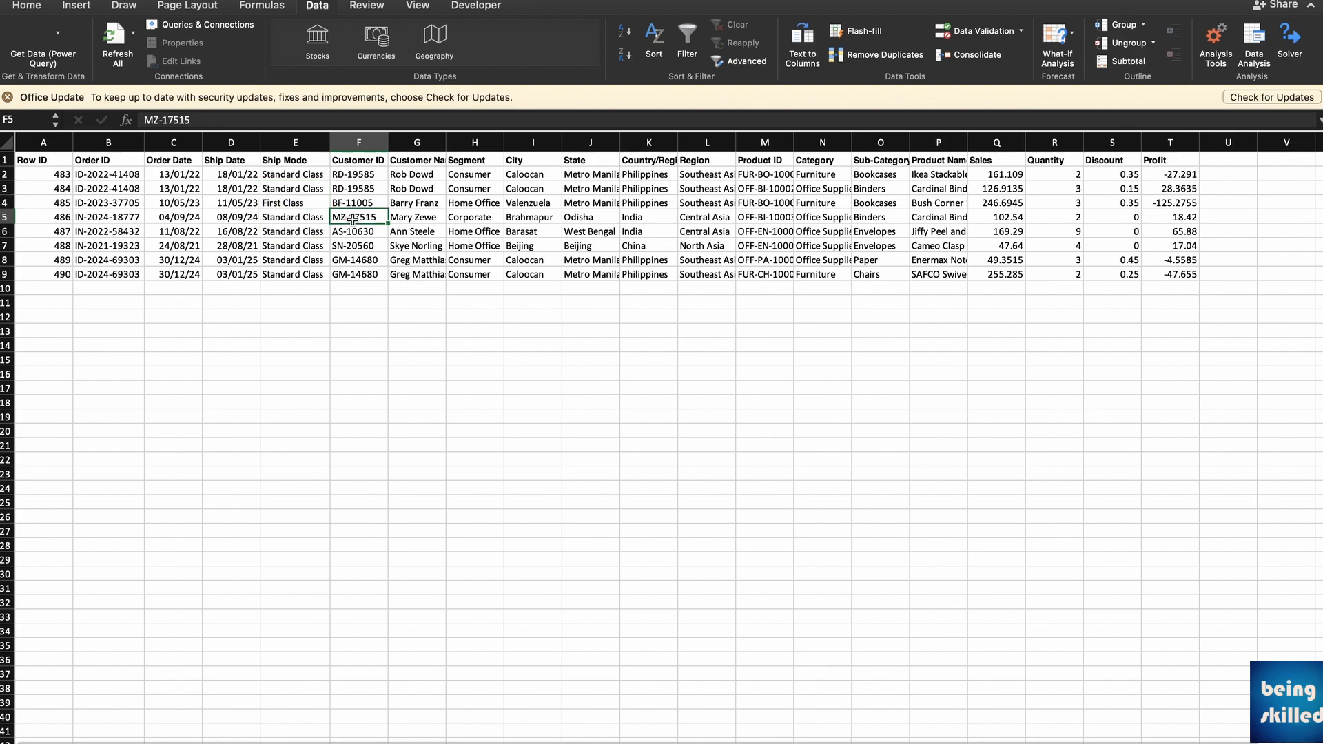
mouse_move(293, 189)
left_mouse_down()
mouse_move(296, 218)
mouse_move(296, 206)
left_mouse_up()
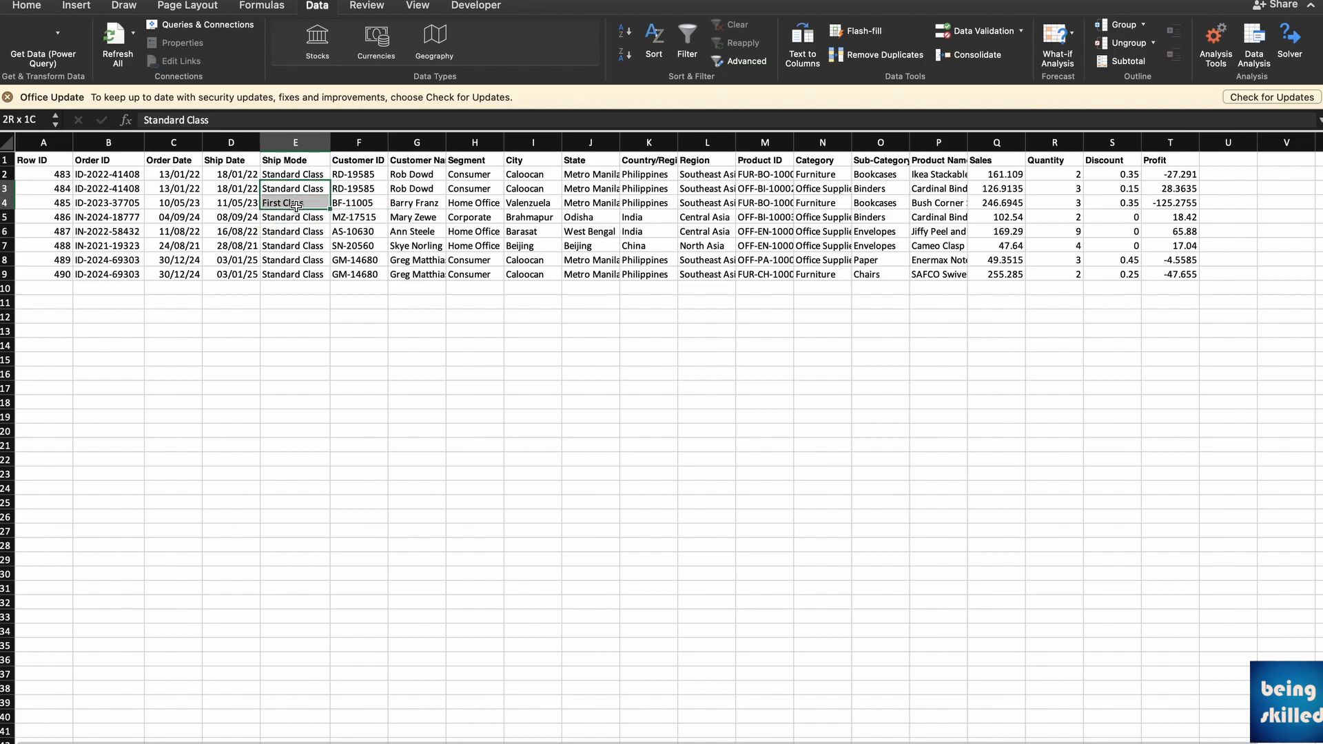
Highlight the duplicate values in the Ship Mode column with conditional formatting, using Light Red Fill with Dark Red Text
left_click(527, 260)
left_click(296, 142)
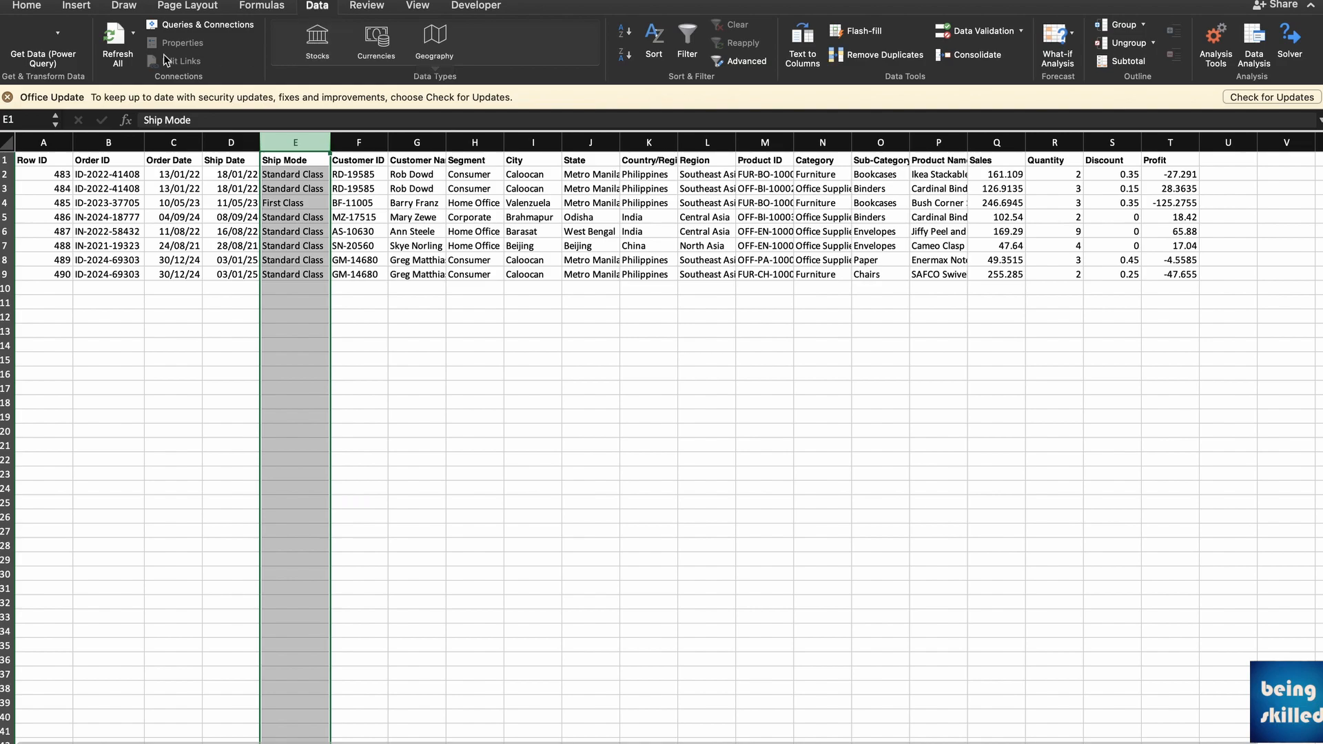
left_click(18, 8)
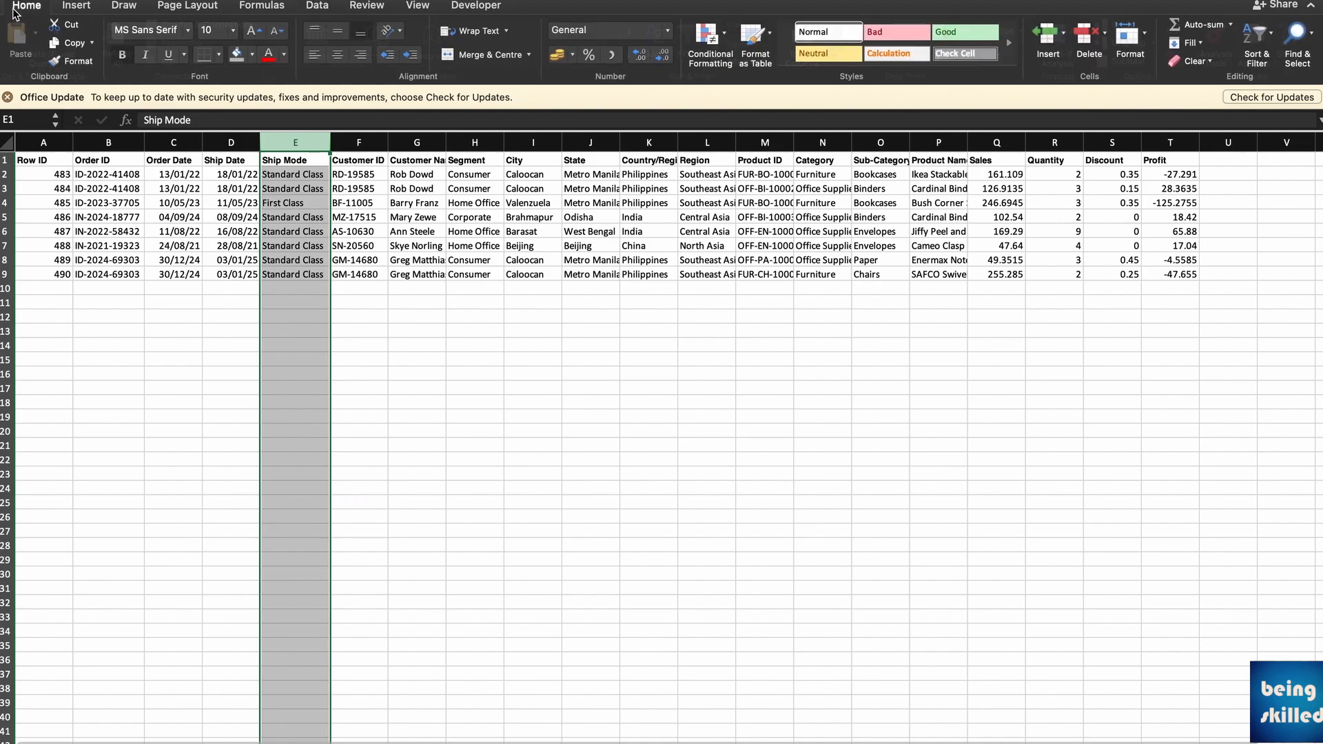
left_click(718, 37)
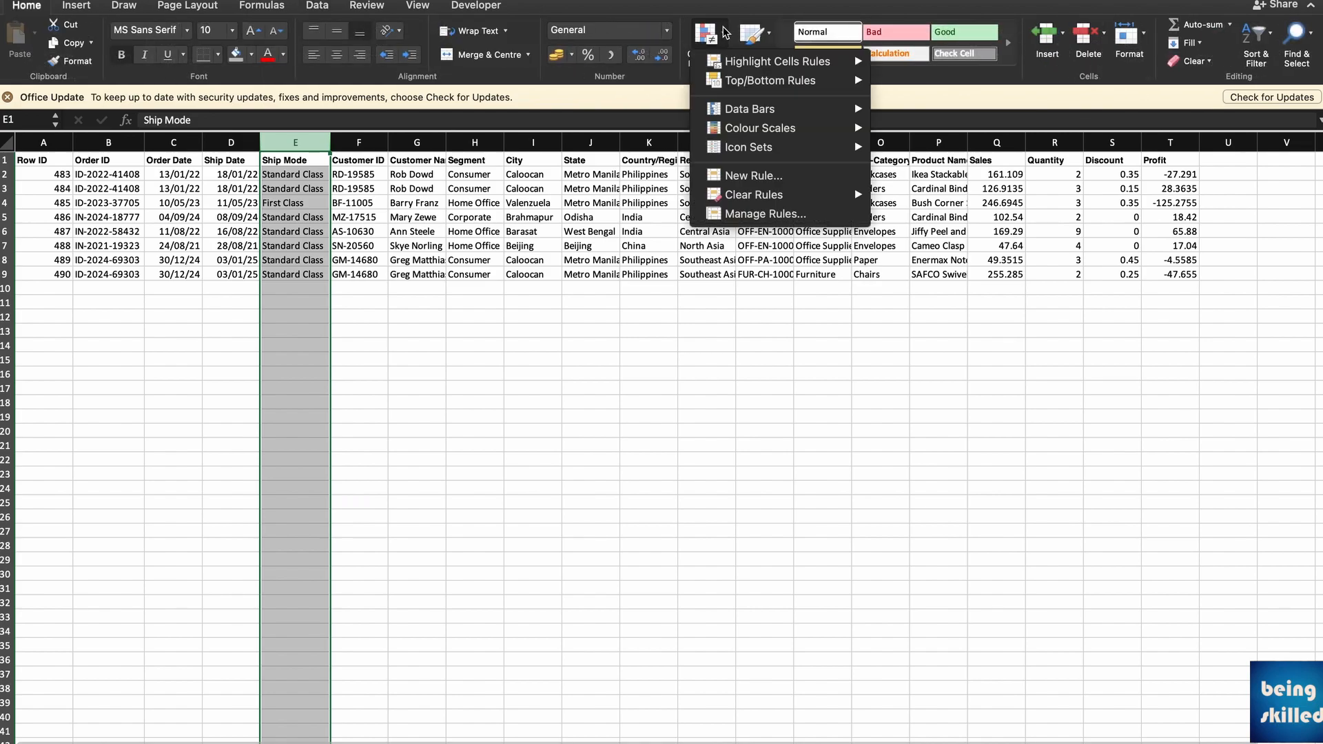
mouse_move(777, 61)
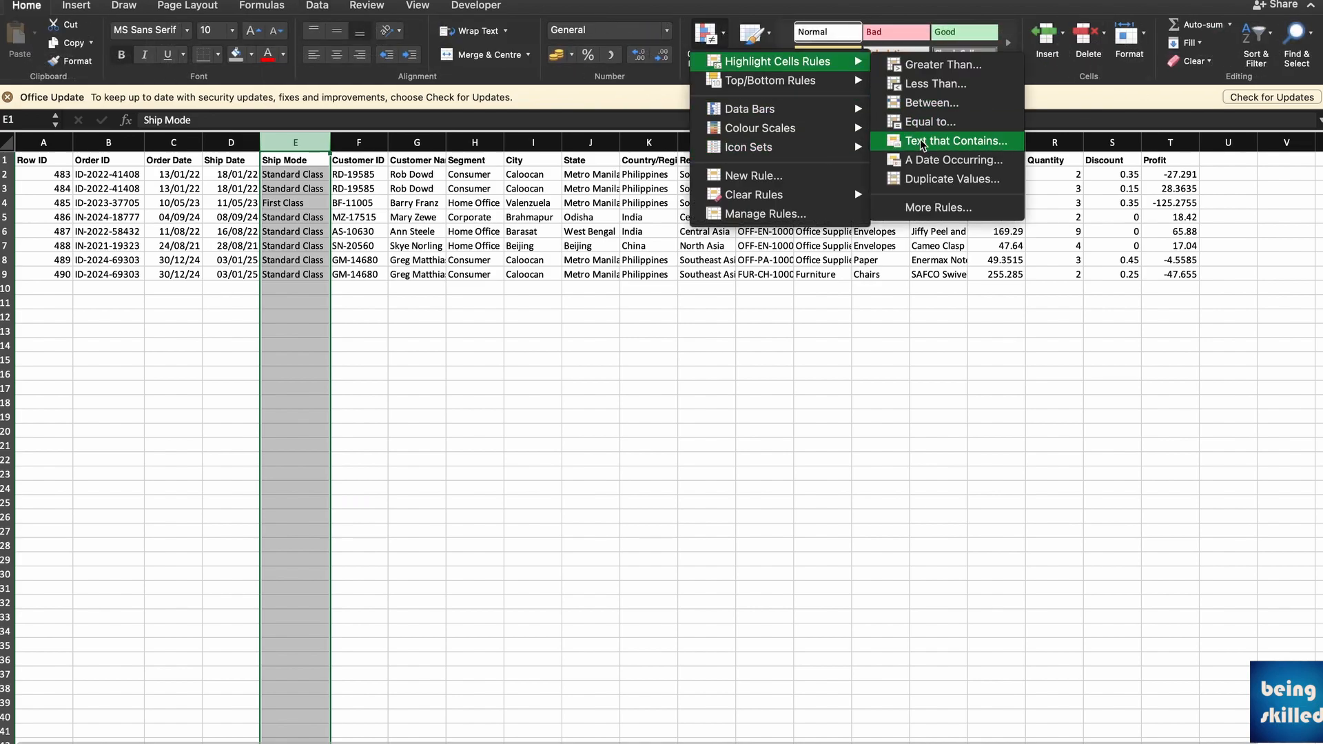
left_click(927, 179)
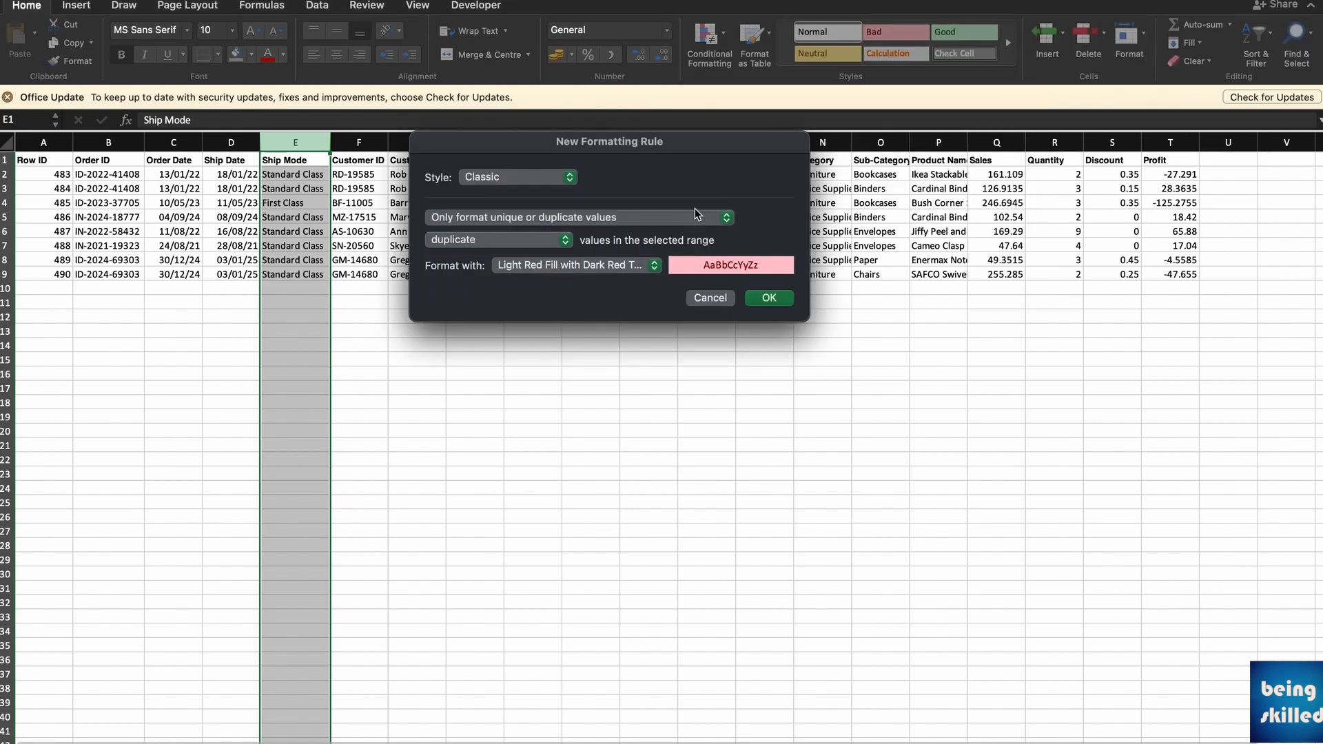
left_click(758, 300)
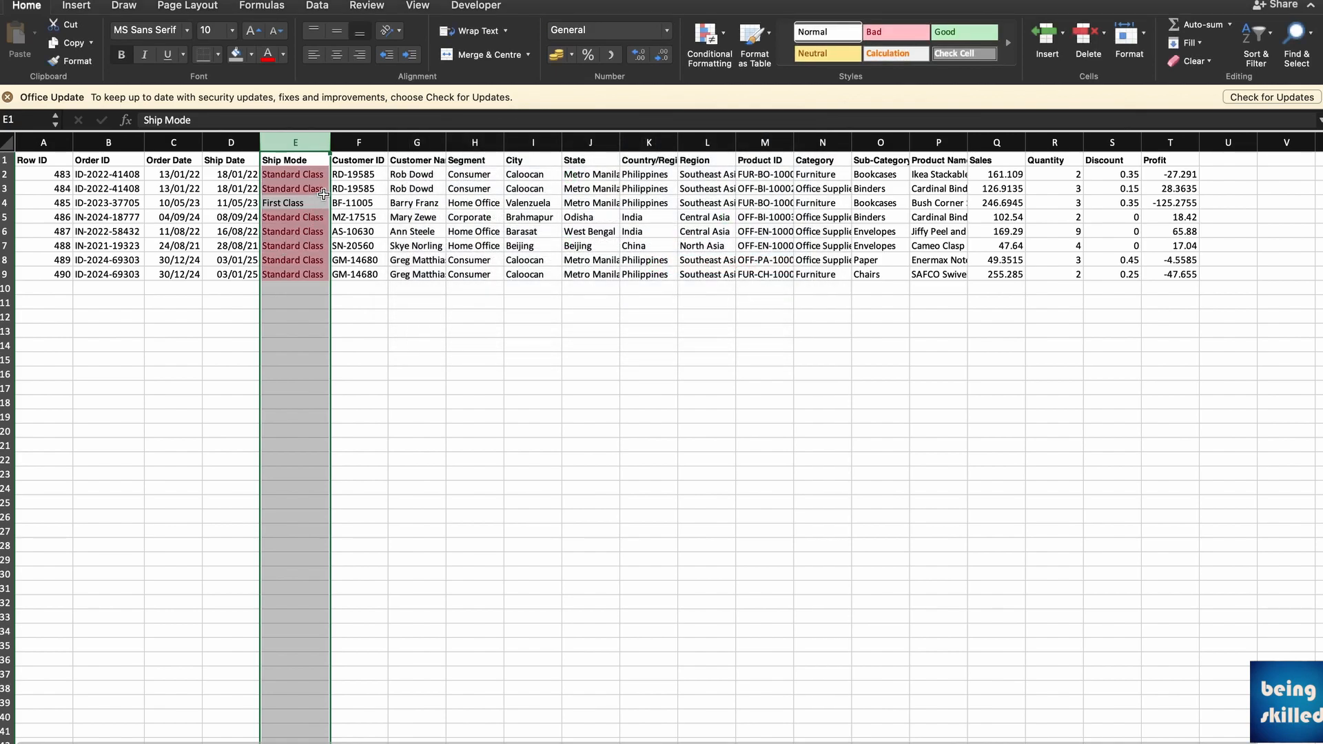
left_click(379, 205)
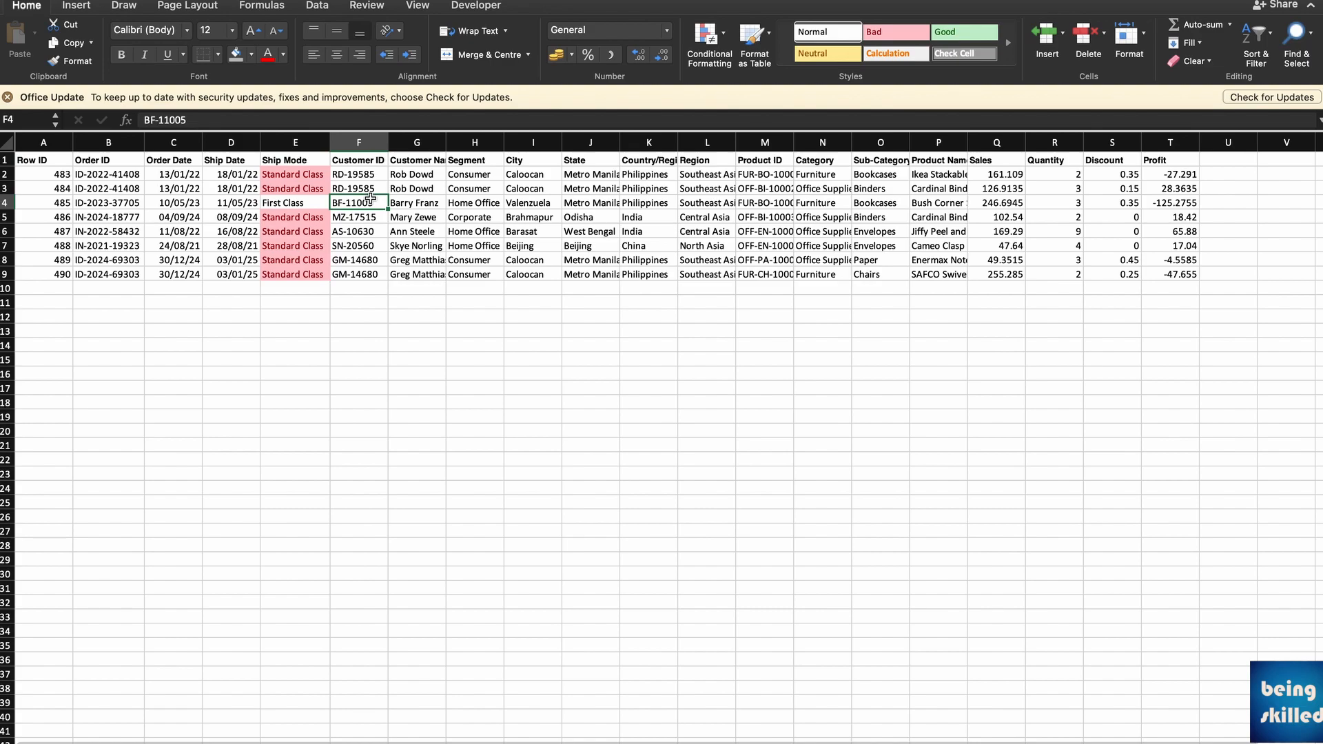
left_click(295, 174)
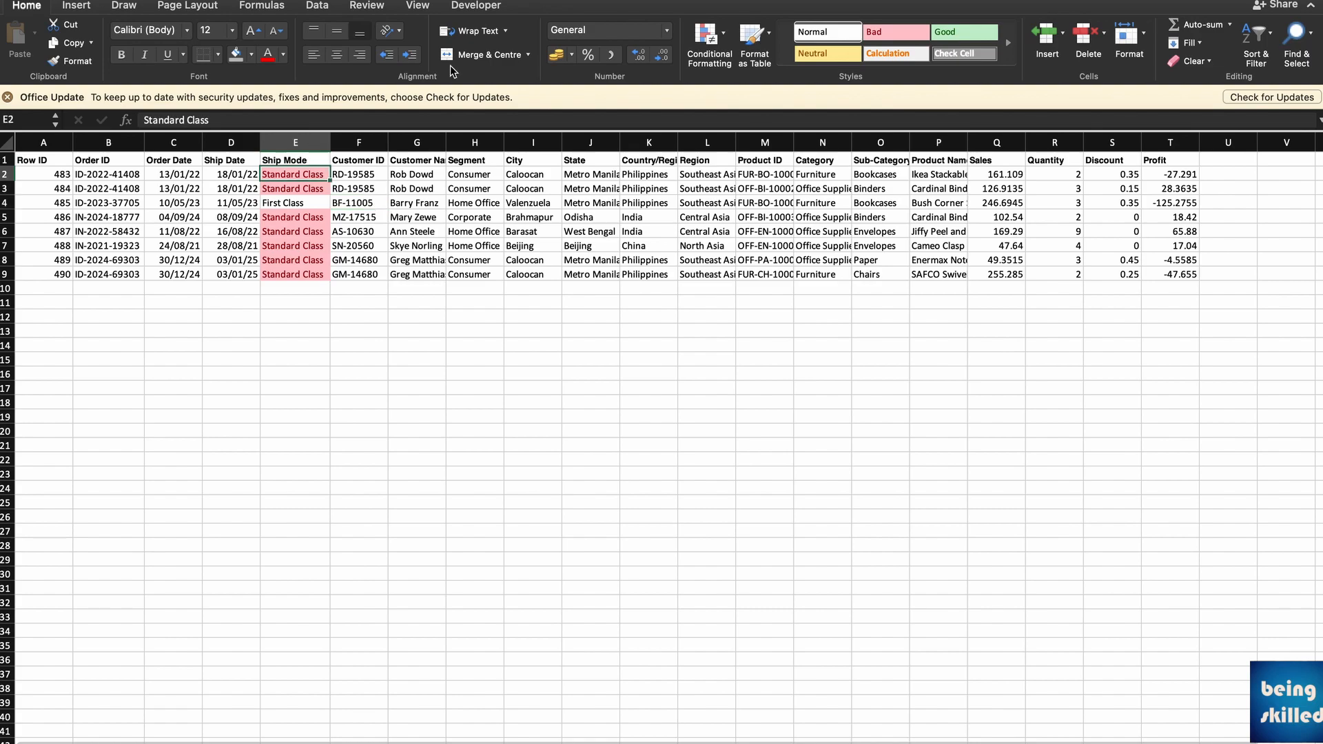